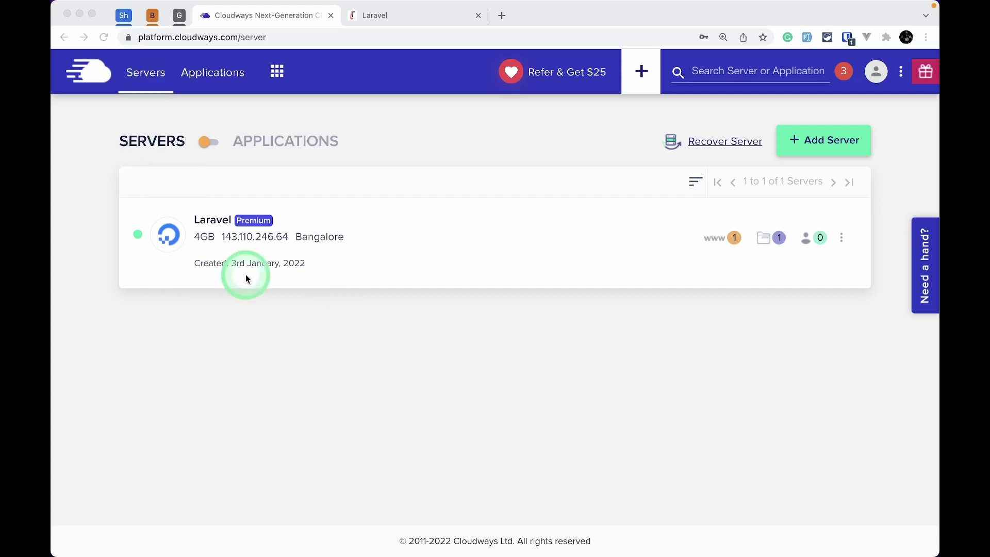
- Show the Laravel server's package list (PHP 8.0, MariaDB 10.4, Redis) and start editing PHP
left_click(216, 221)
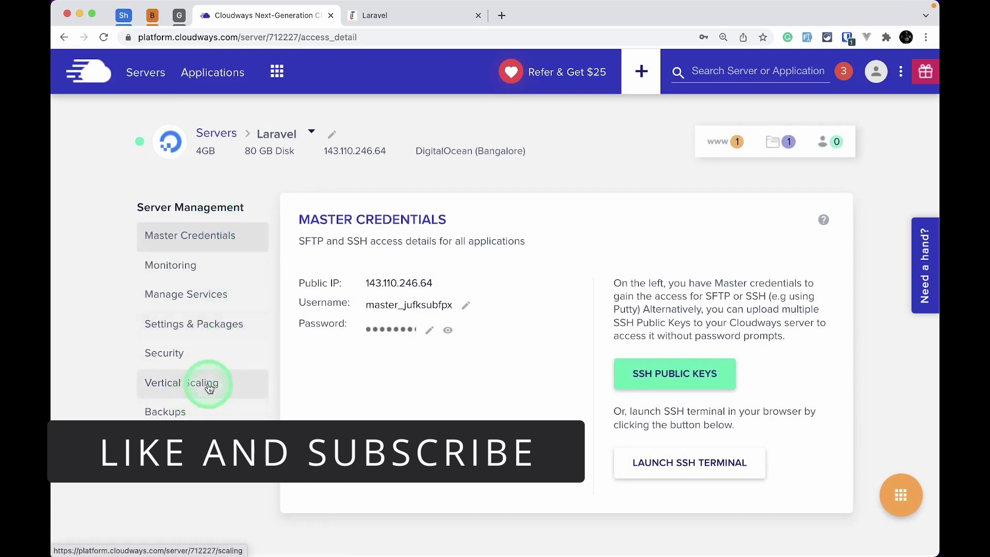
left_click(201, 333)
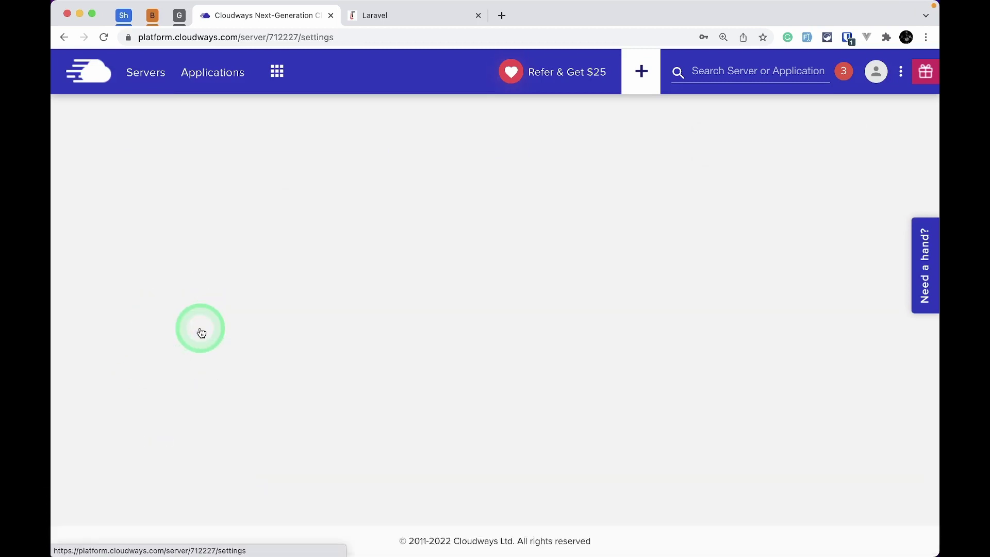
scroll(634, 430, "down", 2)
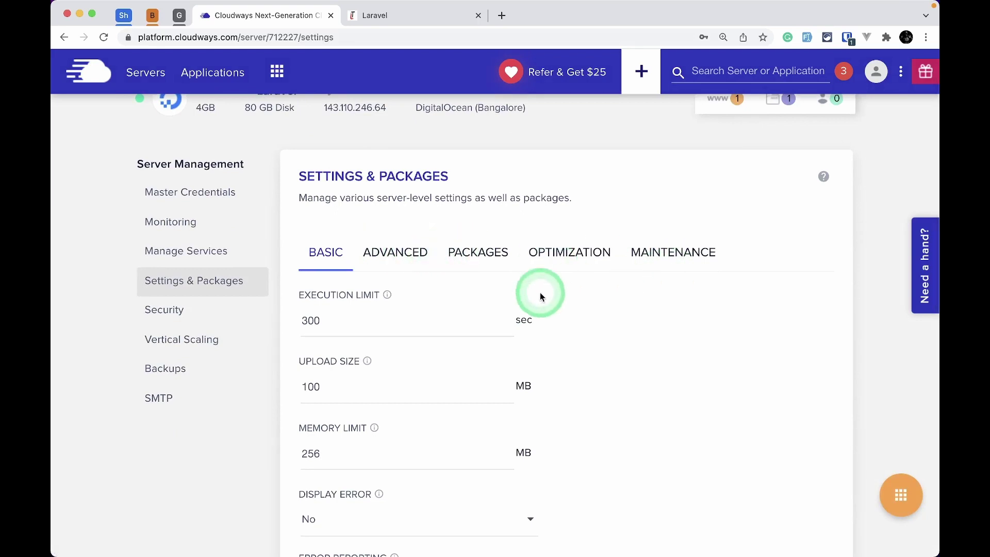
left_click(479, 261)
scroll(579, 370, "down", 1)
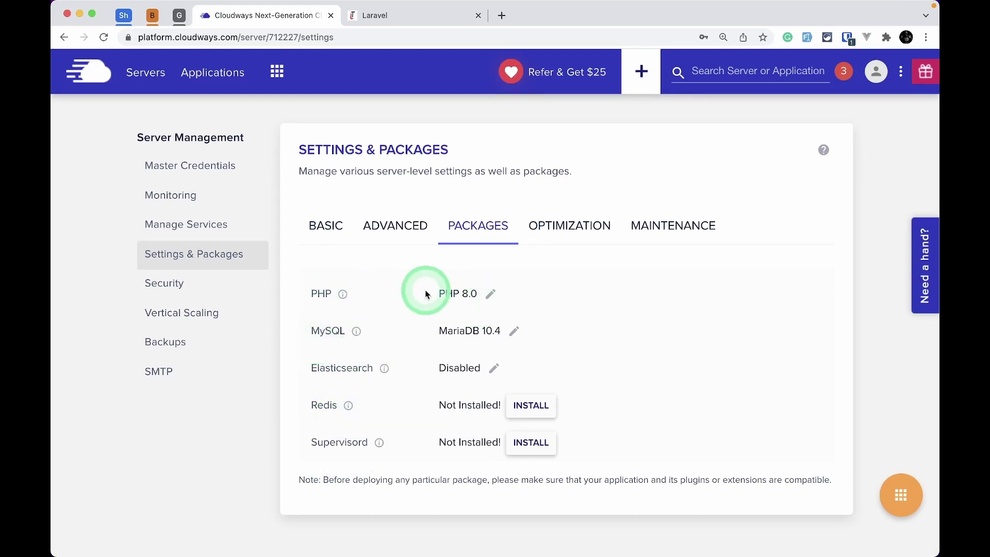
left_click(494, 299)
left_click(495, 299)
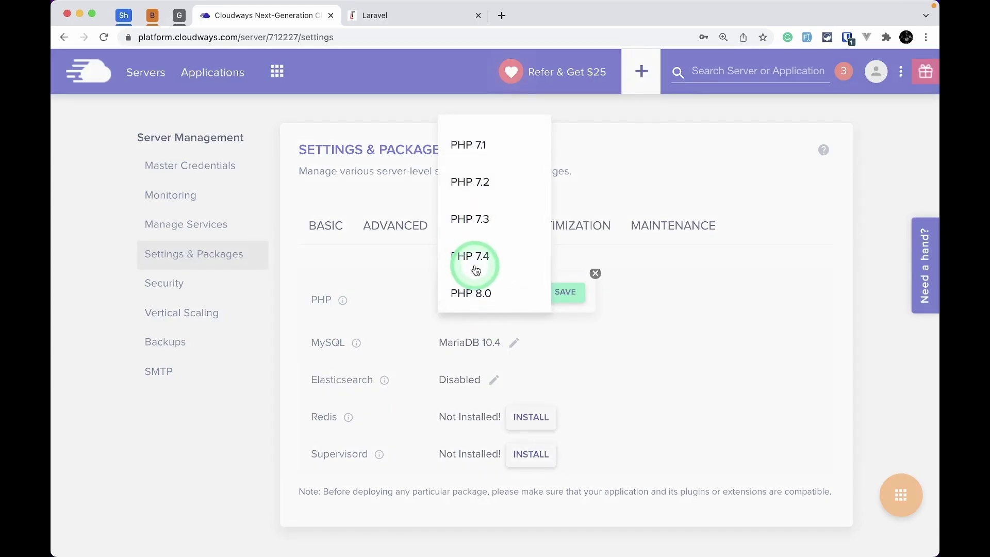
left_click(489, 295)
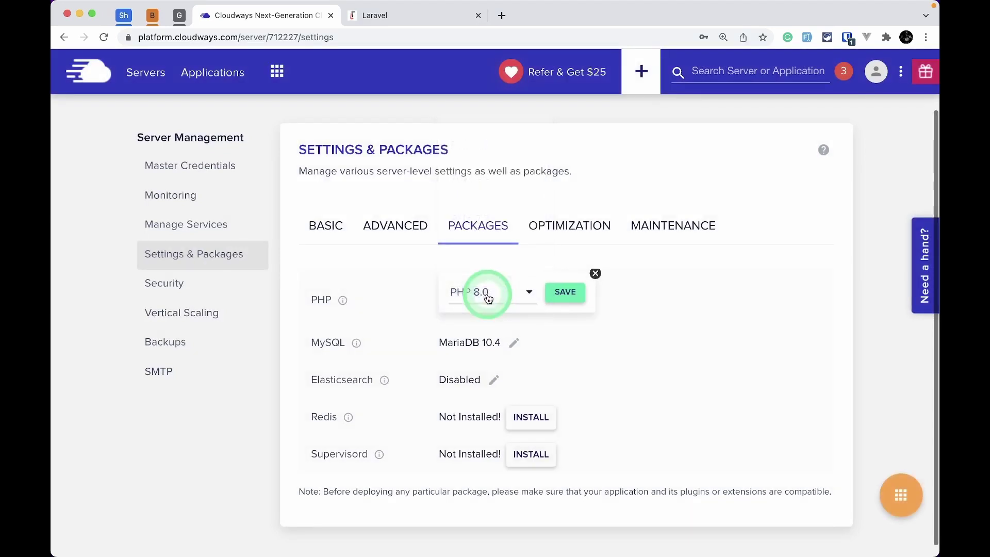
left_click(596, 274)
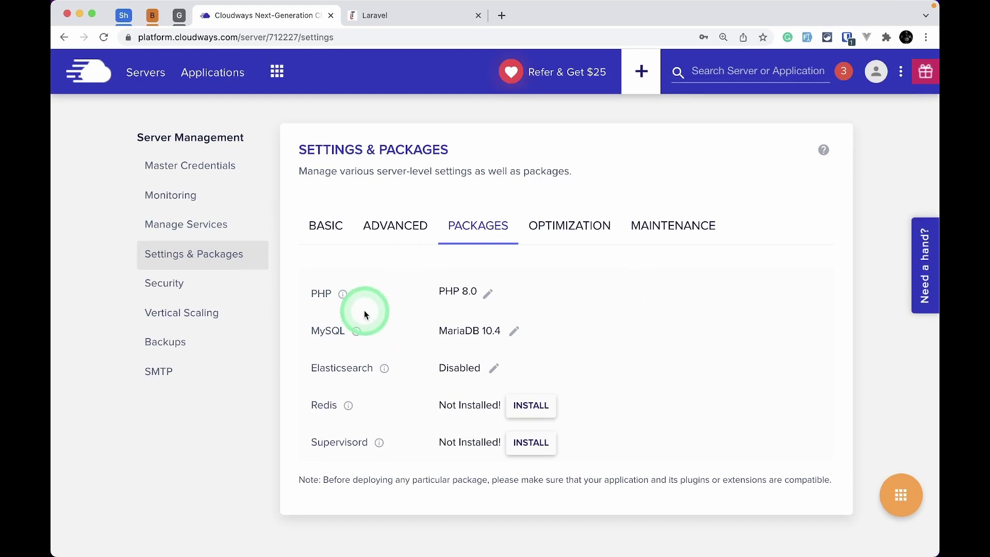
- Install Redis on the Cloudways server, then switch to the local laratips.test site
left_click(531, 407)
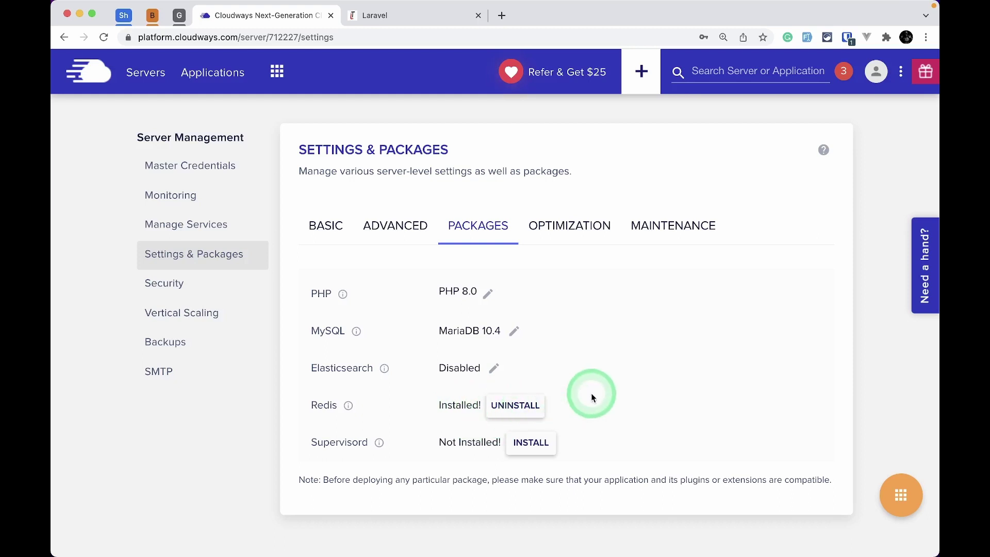
left_click(404, 19)
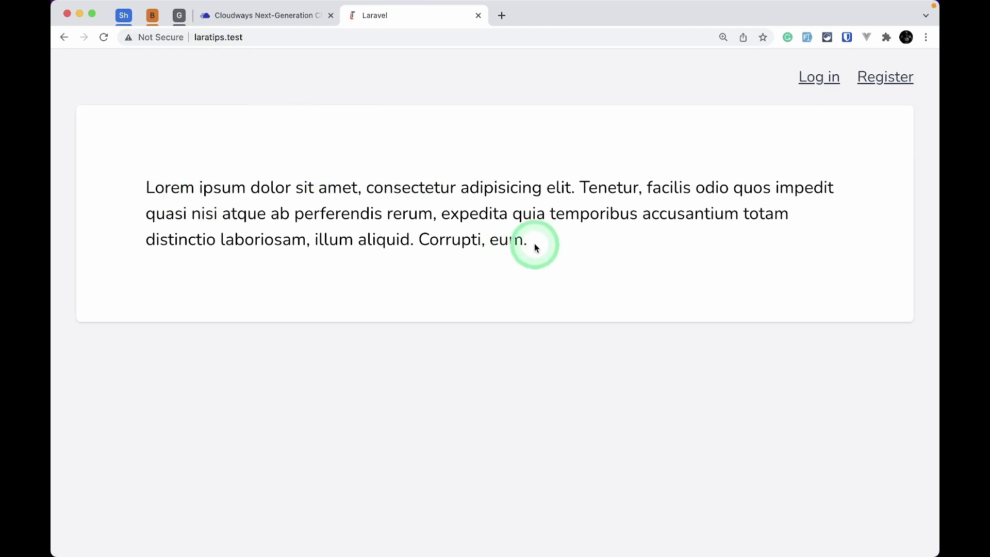
- Open the HomeController class and the welcome view template in the editor
key("ctrl+Right")
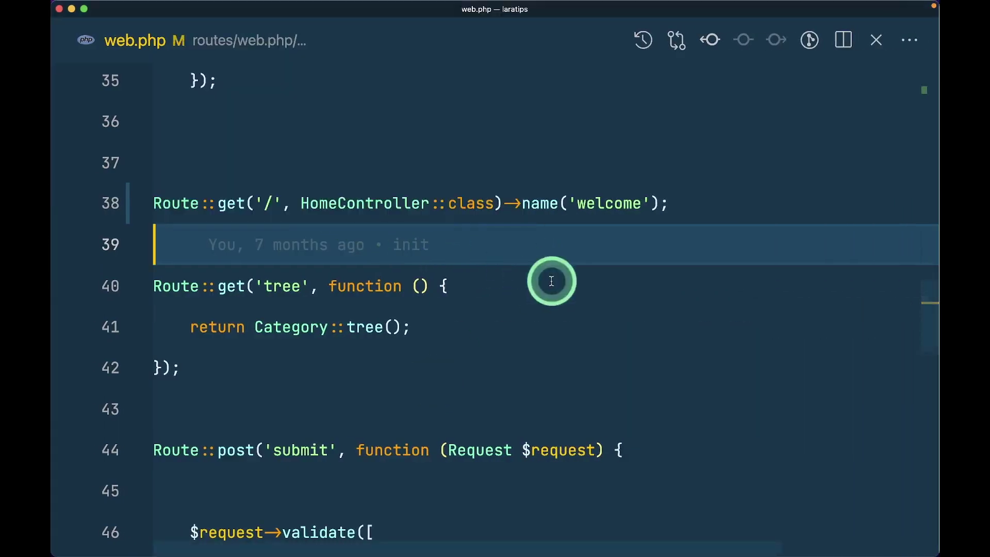
left_click(422, 203, "super")
scroll(392, 268, "down", 2)
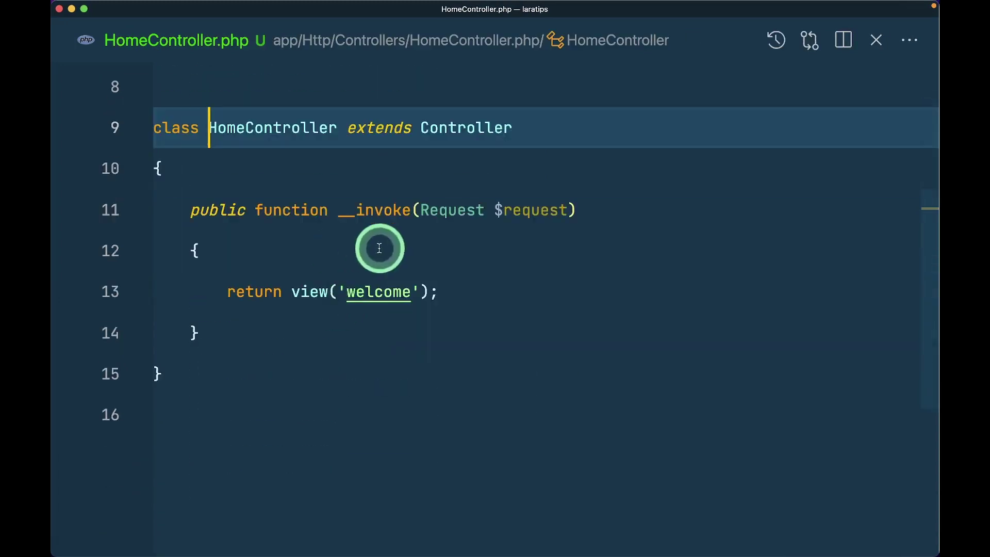
left_click(382, 294, "super")
scroll(499, 196, "up", 5)
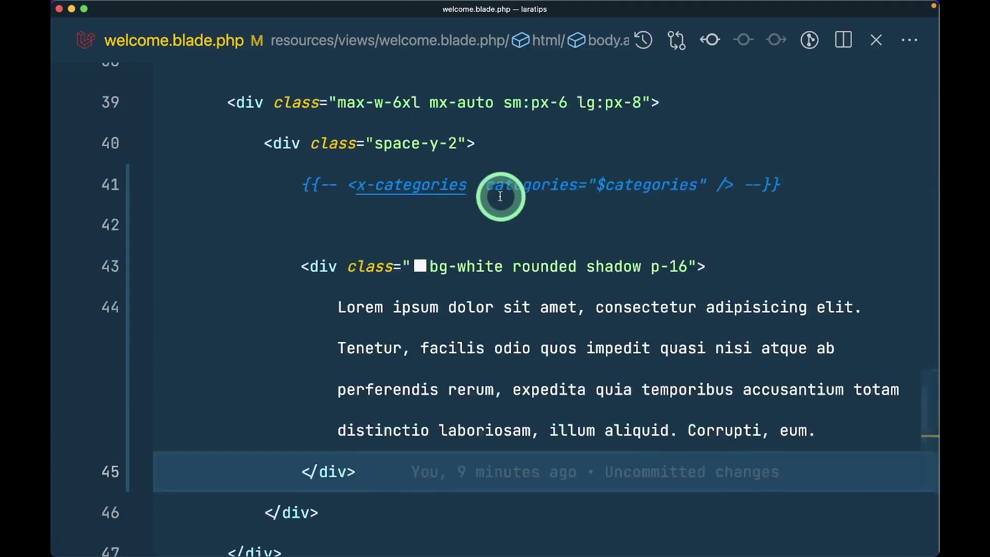
scroll(500, 196, "down", 5)
scroll(500, 196, "up", 1)
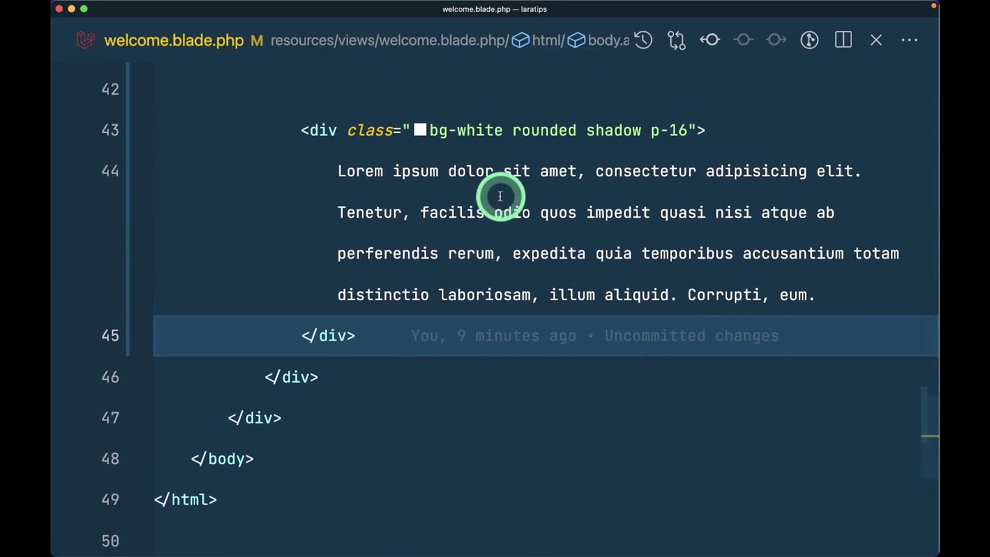
- Paste the addToCache and removeFromCache if-blocks into HomeController
key("ctrl+Tab")
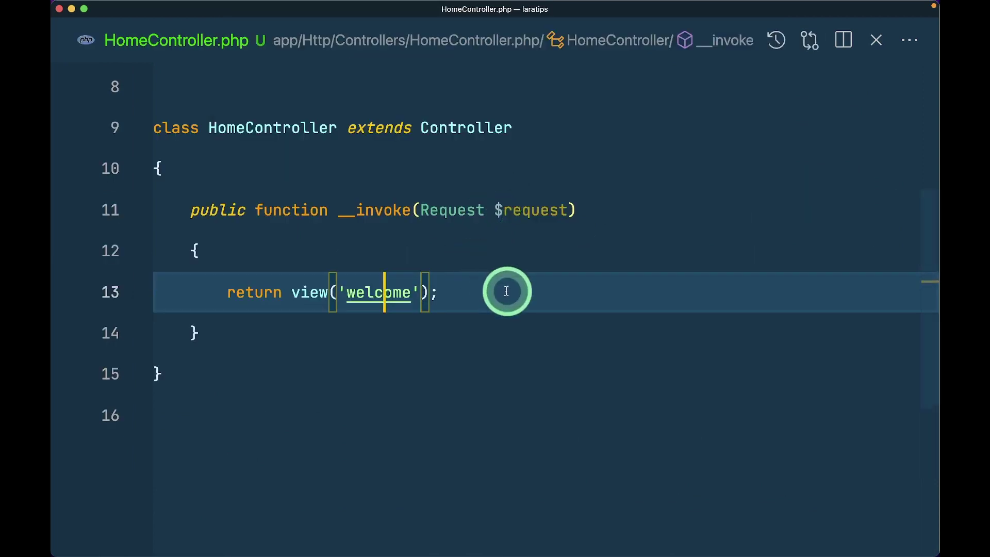
key("super+z")
scroll(500, 297, "down", 3)
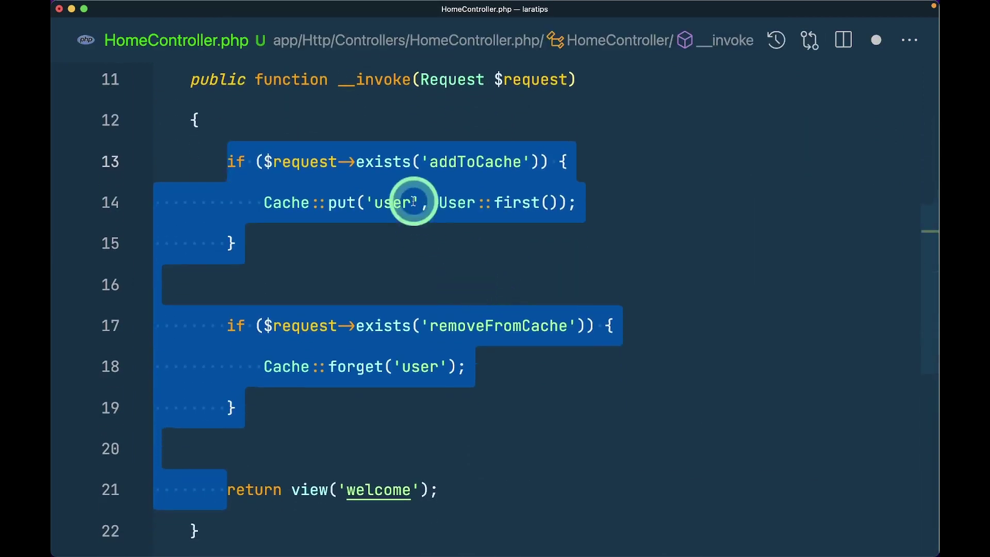
double_click(467, 163)
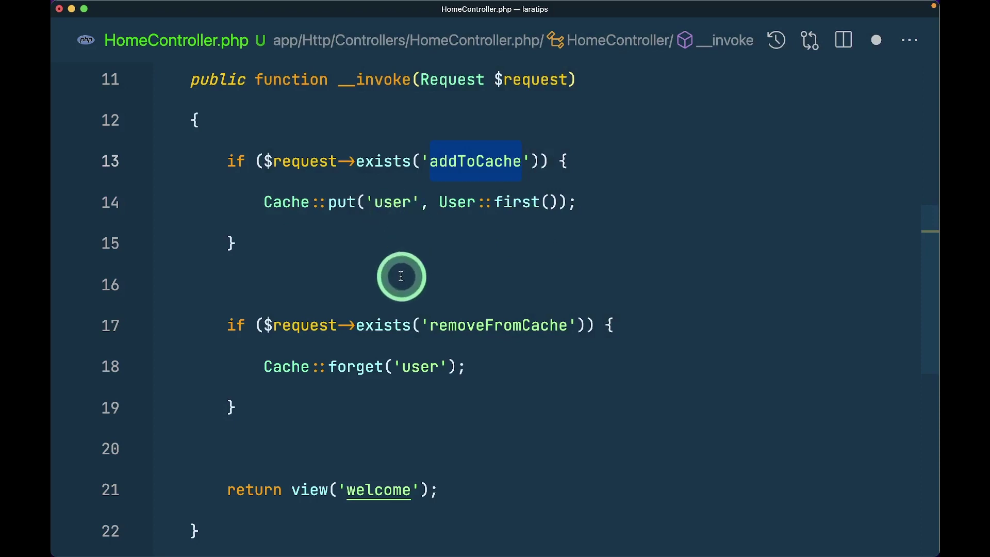
scroll(391, 288, "down", 1)
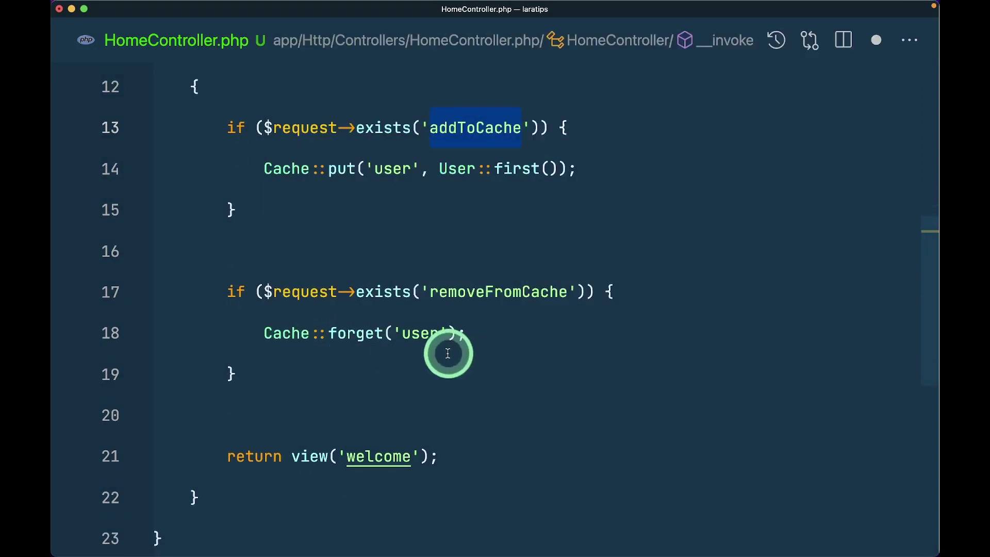
scroll(446, 354, "down", 2)
left_click(393, 384, "super")
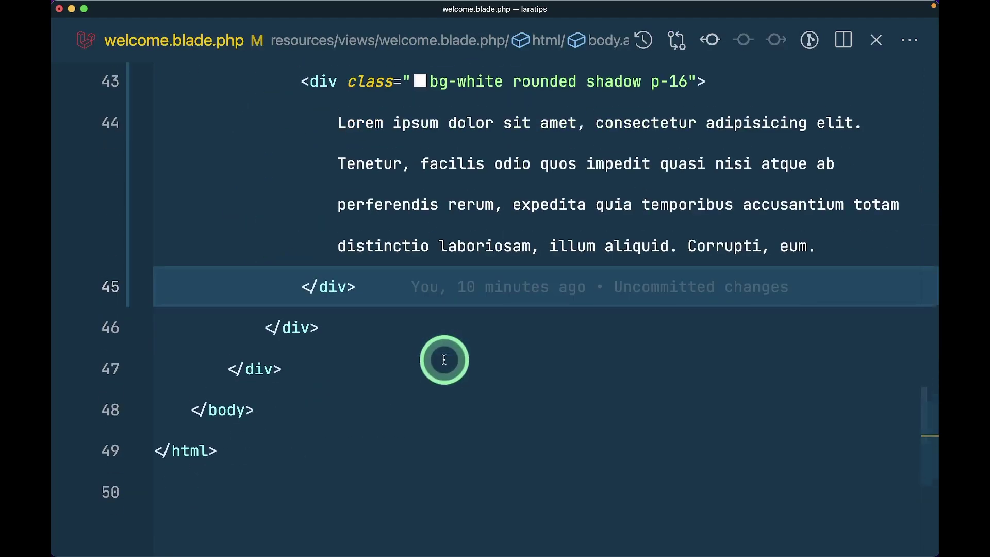
type("@dump(optional(Cache::get('user'))->toArray())")
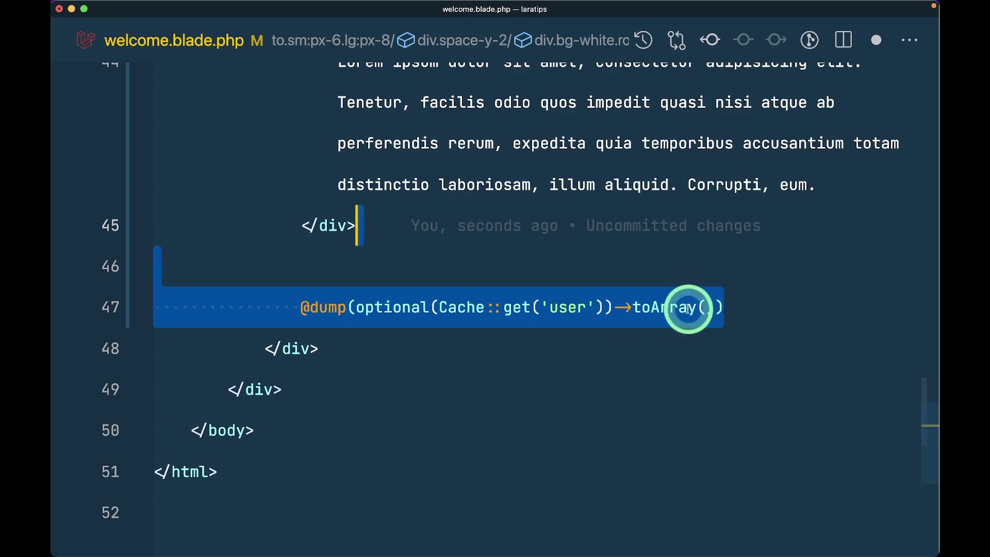
- Add dump(Cache::getStore()); as the first line of HomeController's __invoke
key("ctrl+Tab")
scroll(565, 303, "up", 3)
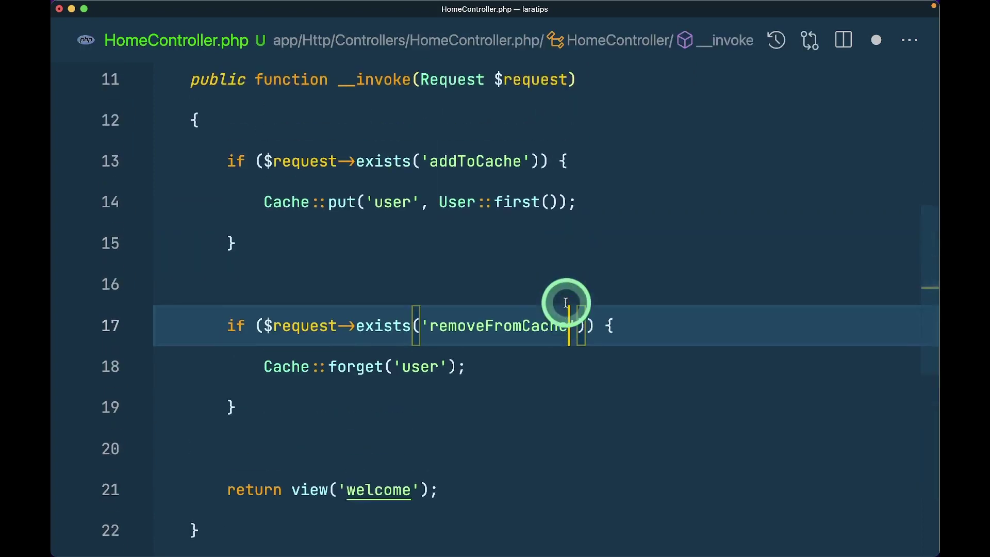
left_click(453, 134)
key("Return")
key("Return")
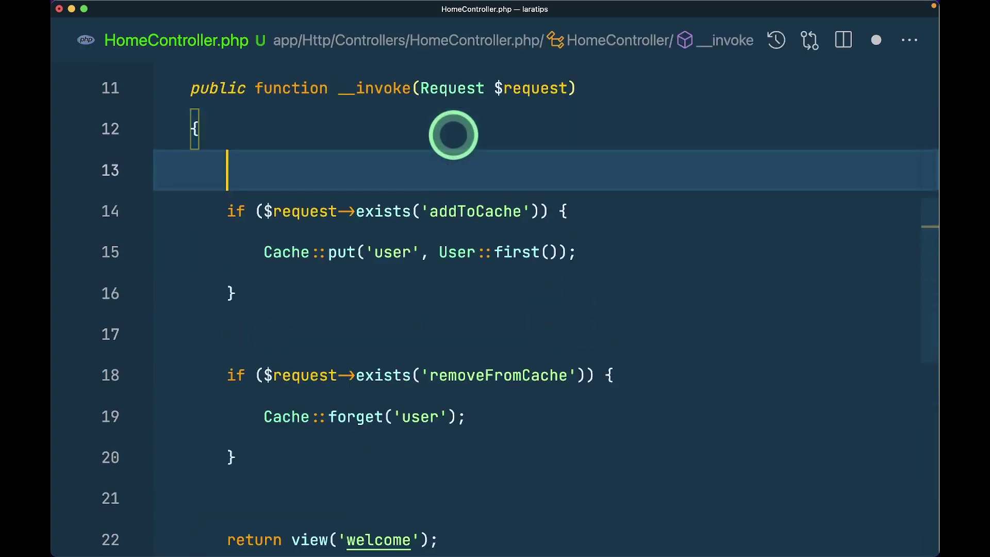
key("Up")
type("dump();")
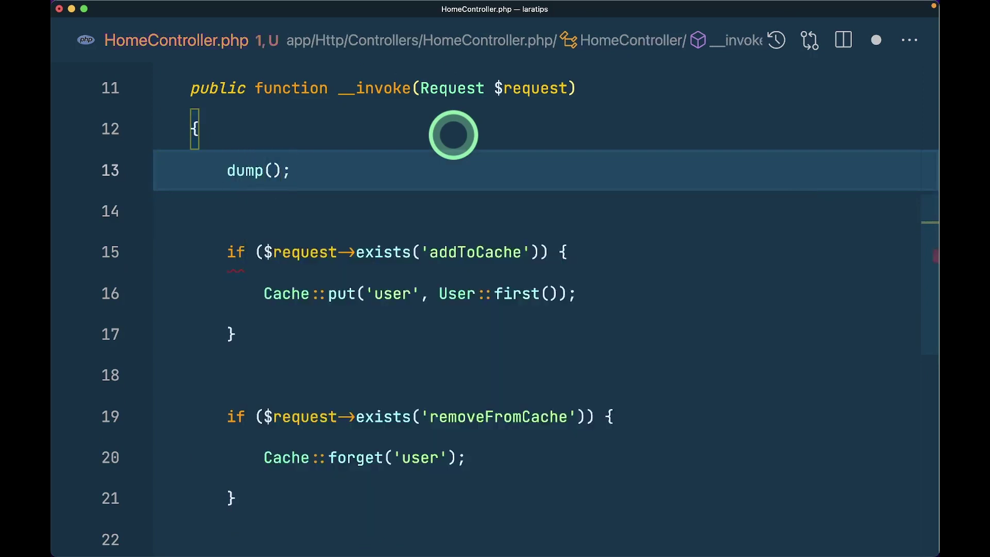
type("Cache::get")
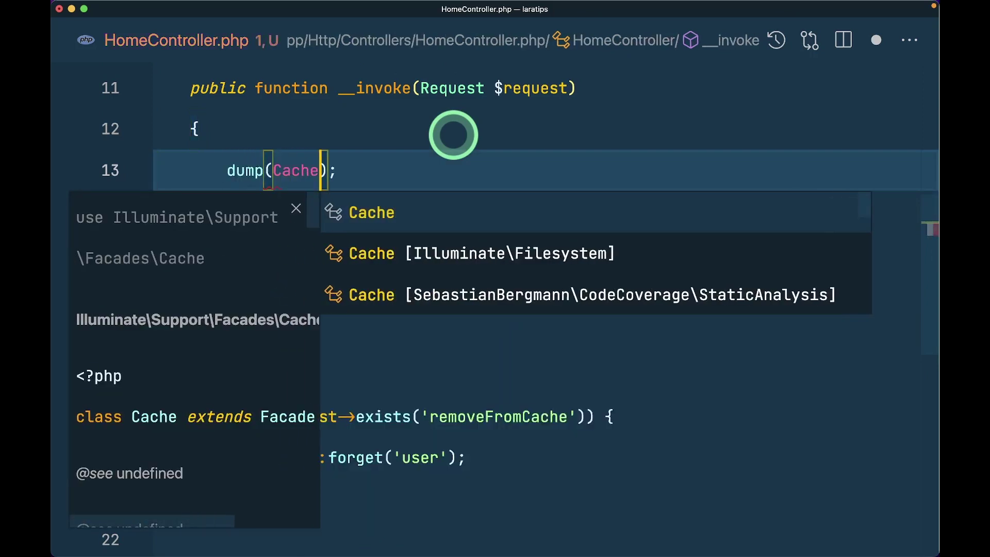
type("Sto")
key("Return")
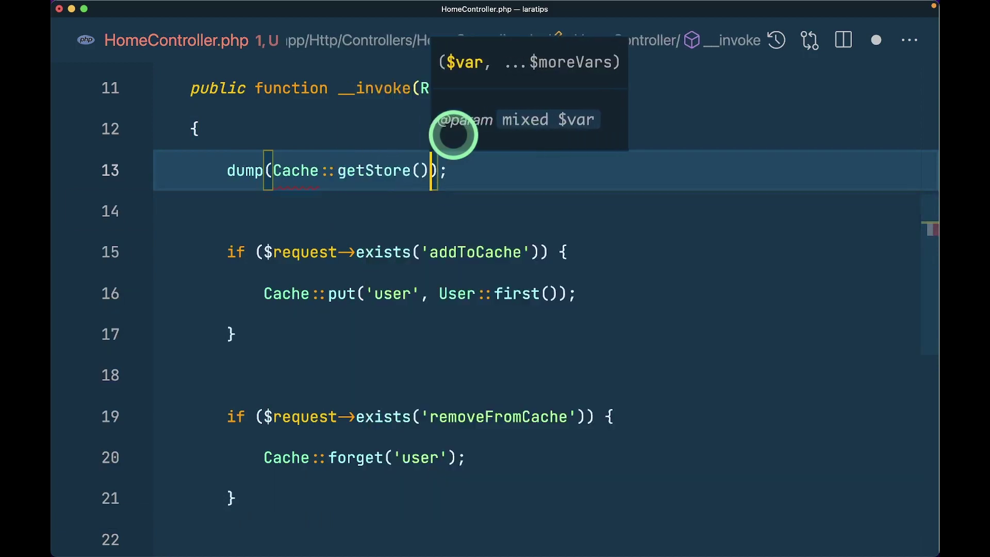
left_click(471, 171)
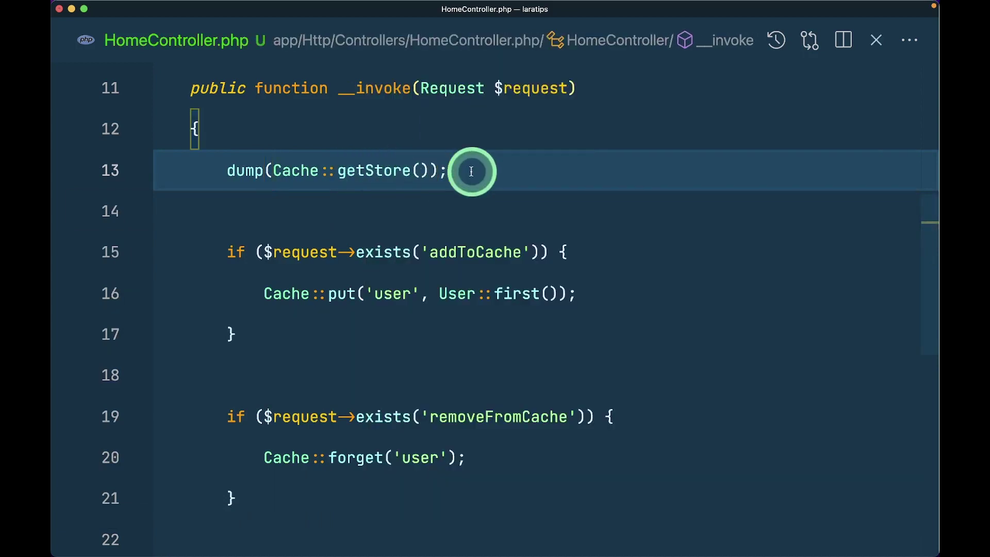
- Open .env and select the CACHE_DRIVER value redis
key("super+p")
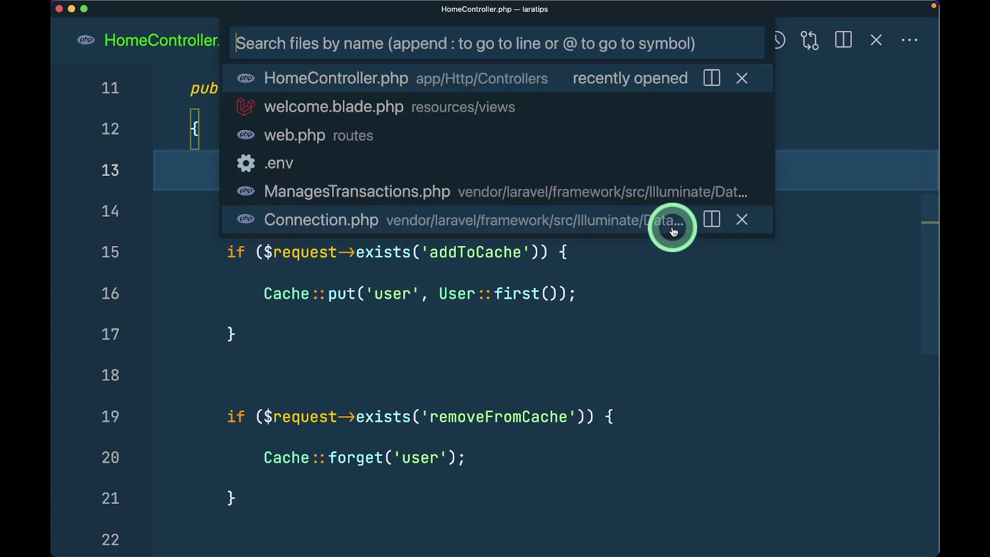
type(".env")
key("Return")
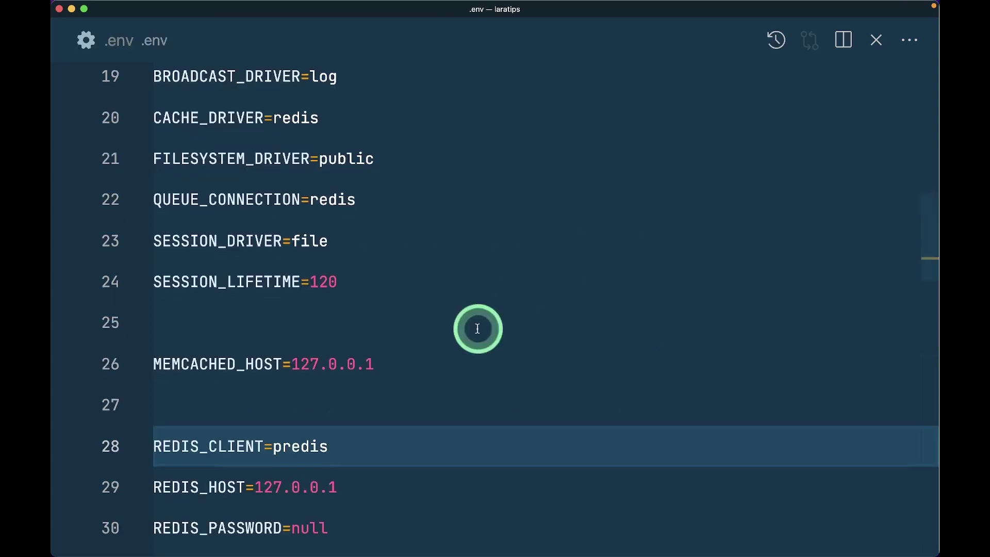
scroll(477, 329, "down", 2)
scroll(477, 329, "up", 4)
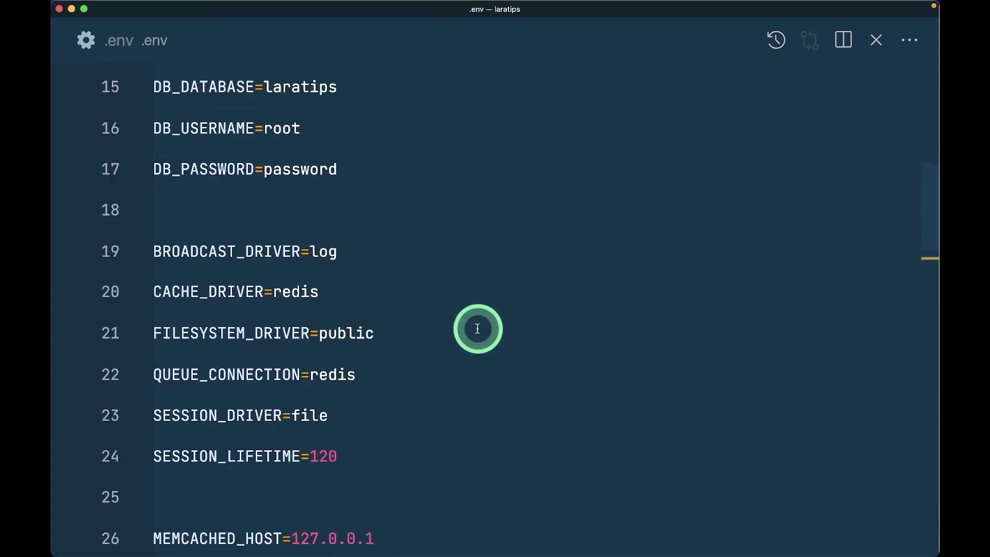
scroll(477, 328, "down", 1)
double_click(298, 245)
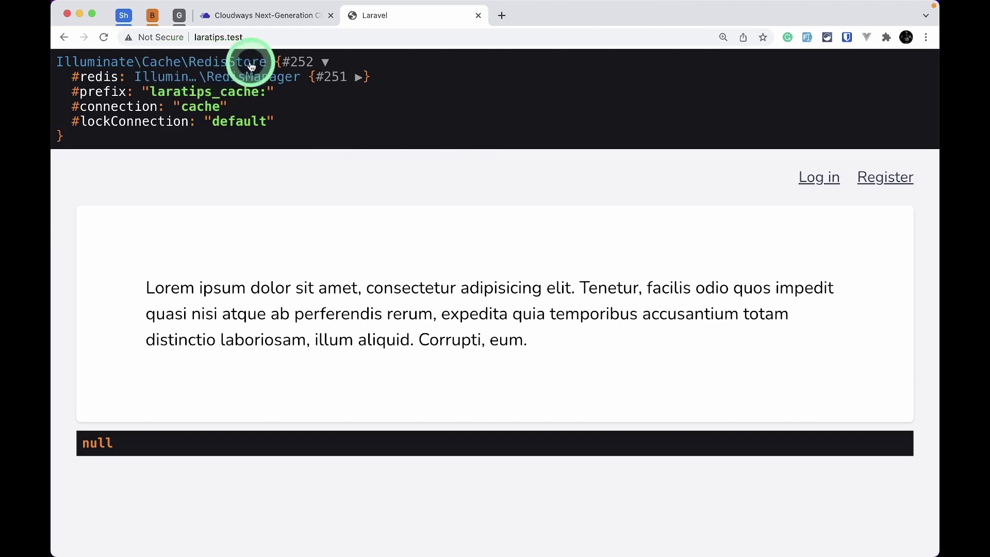
- Set CACHE_DRIVER to file and reload the local page to see the file store
key("ctrl+Right")
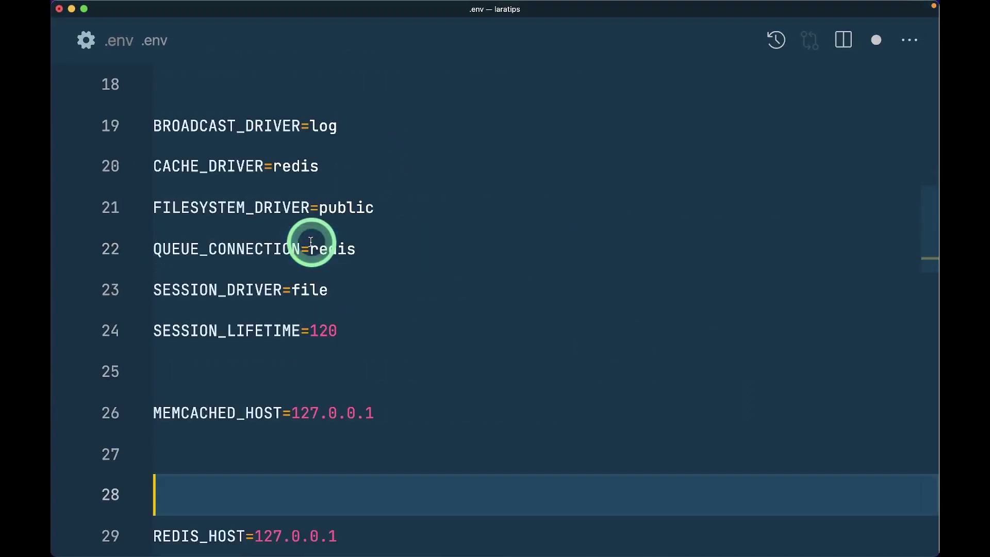
type("file")
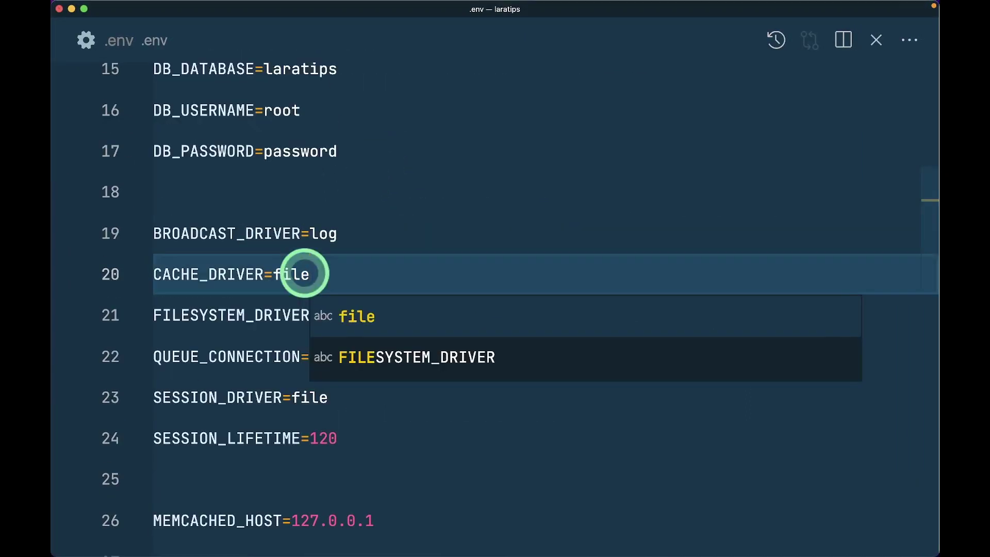
key("ctrl+Left")
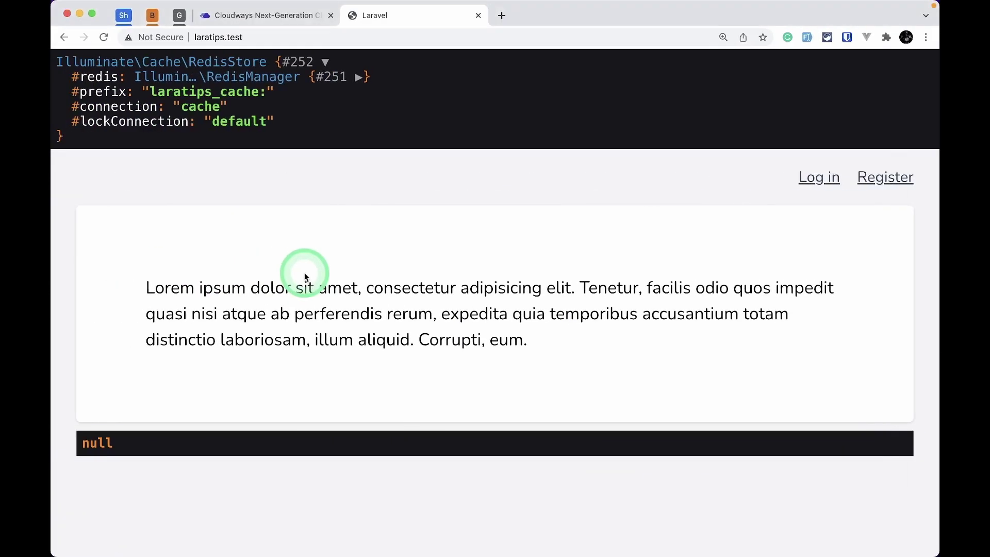
key("super+r")
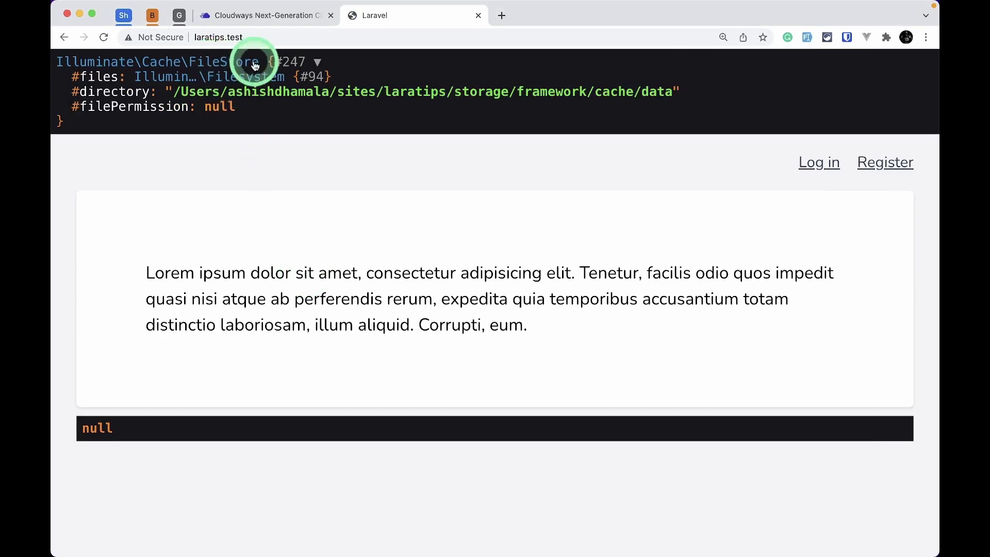
- Revert CACHE_DRIVER to redis, save .env, and reload to show the RedisStore dump
key("ctrl+Right")
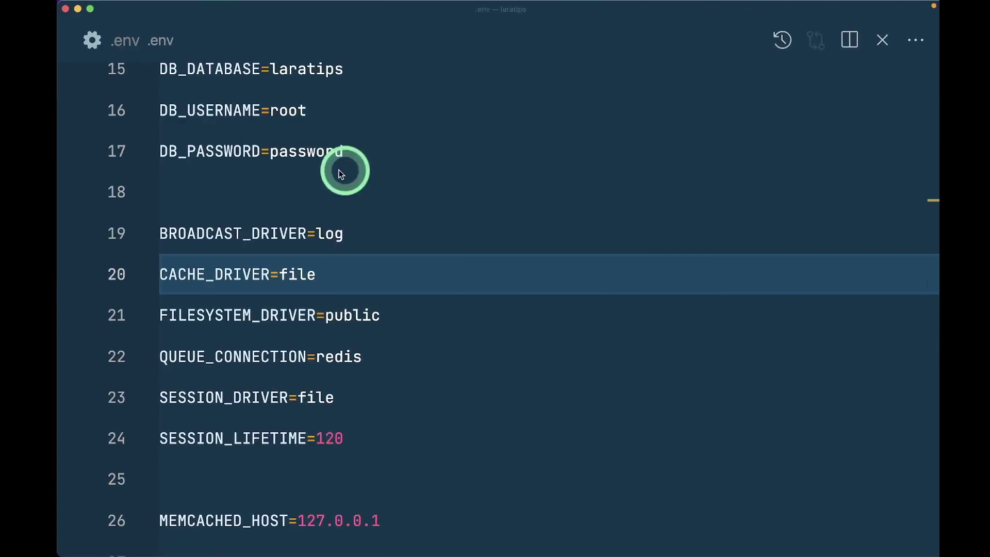
key("super+z")
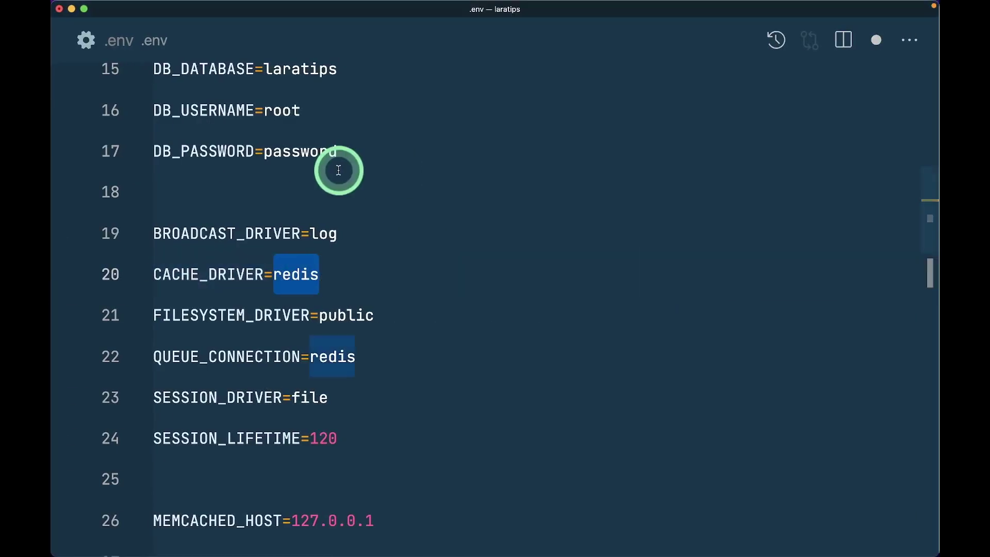
key("super+s")
key("ctrl+Left")
key("super+r")
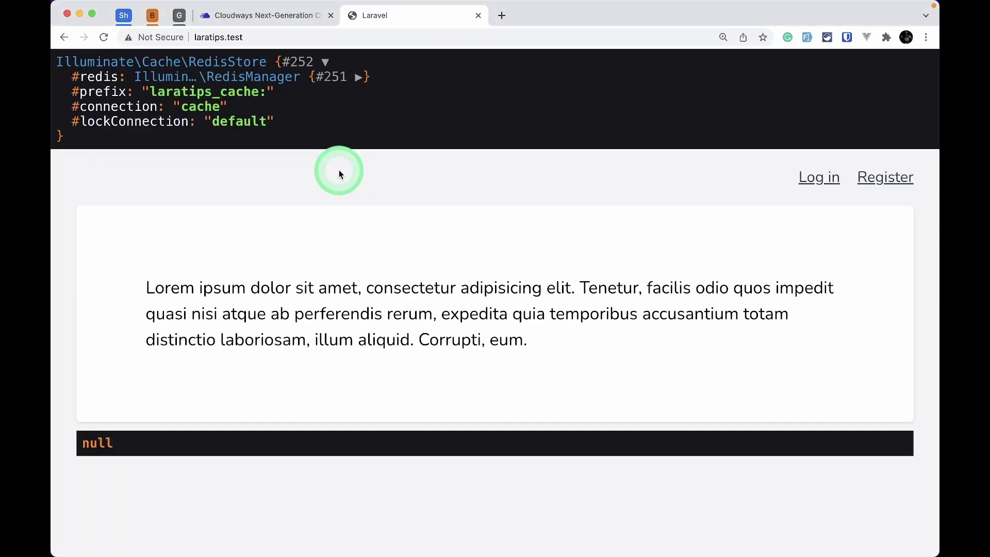
- Open HomeController.php with Quick Open, then return to the local page
key("ctrl+Right")
key("super+p")
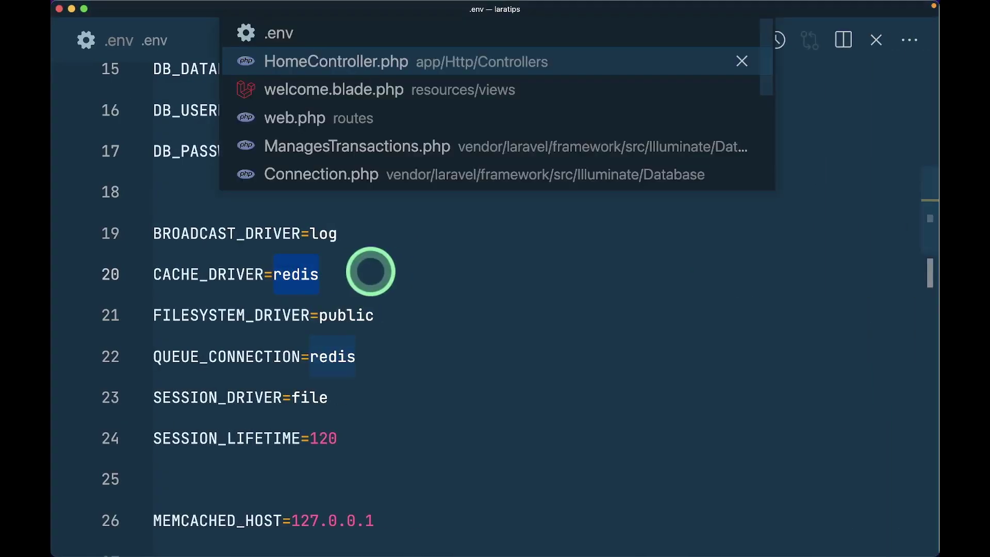
key("Return")
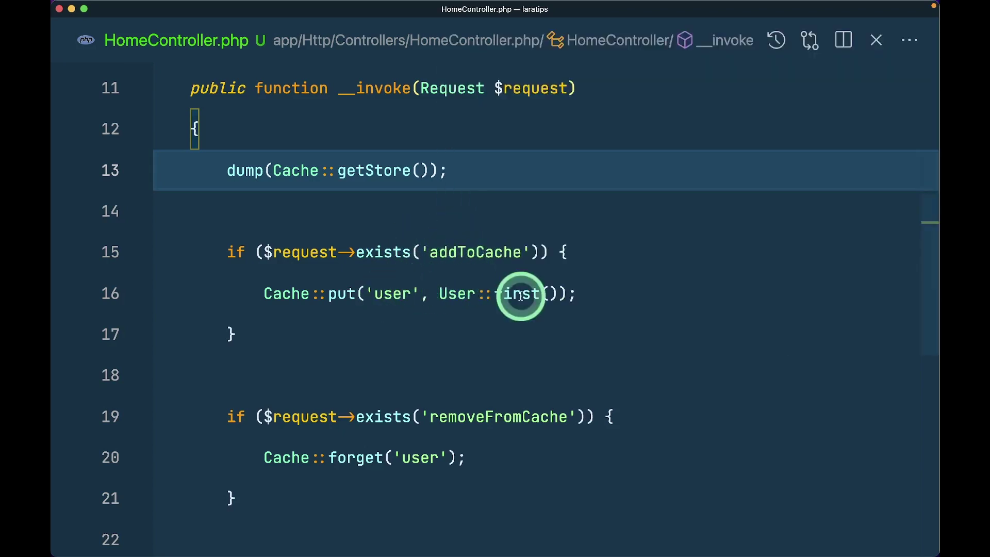
key("super+Tab")
- Load laratips.test/?addToCache to cache user 1, then begin changing the query to remove
left_click(393, 43)
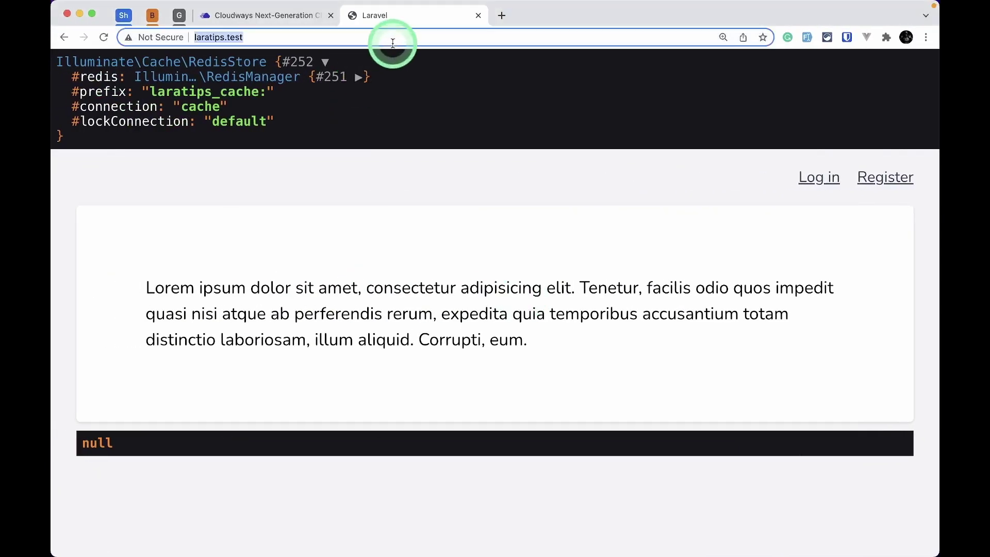
key("Right")
type("?add")
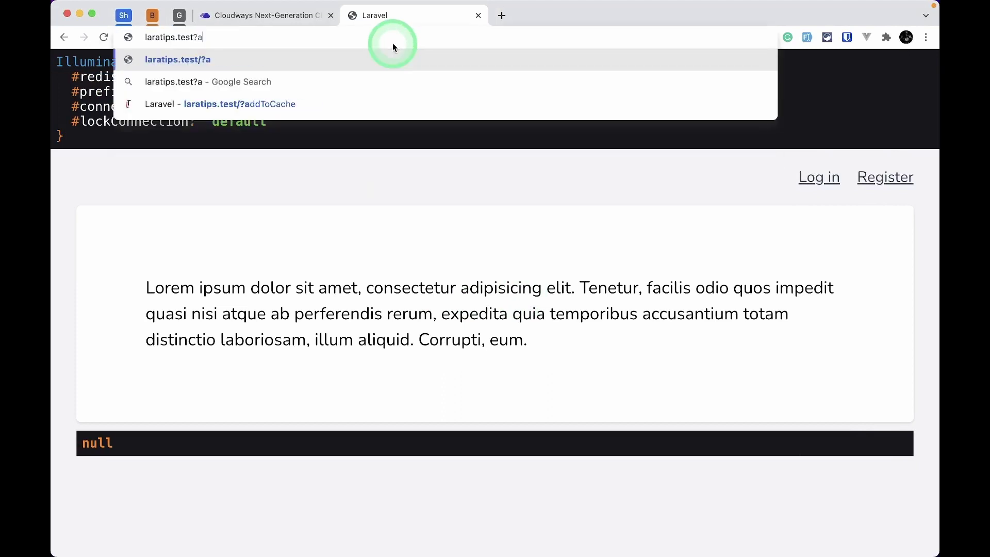
key("Down")
key("Down")
key("Return")
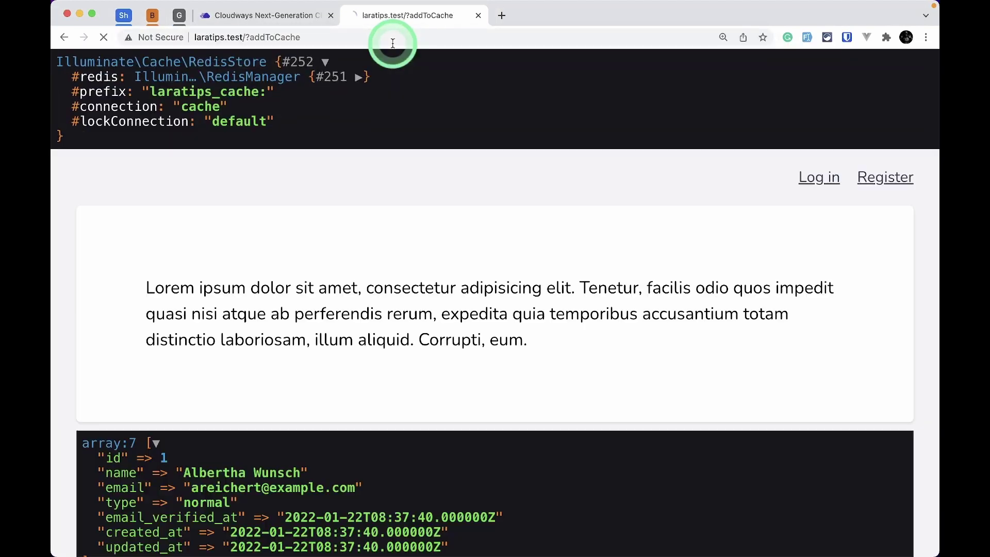
scroll(363, 203, "down", 1)
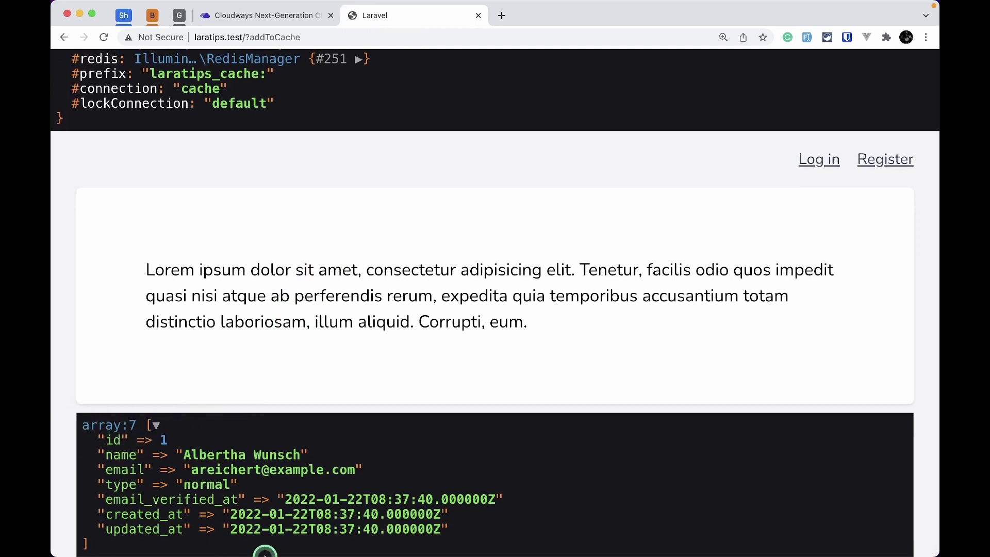
double_click(273, 38)
type("r")
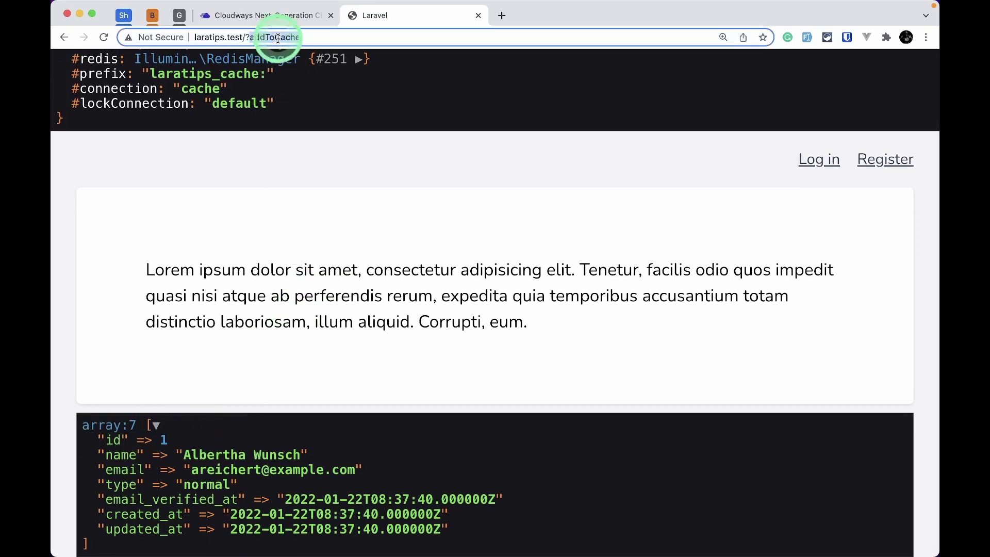
type("emove")
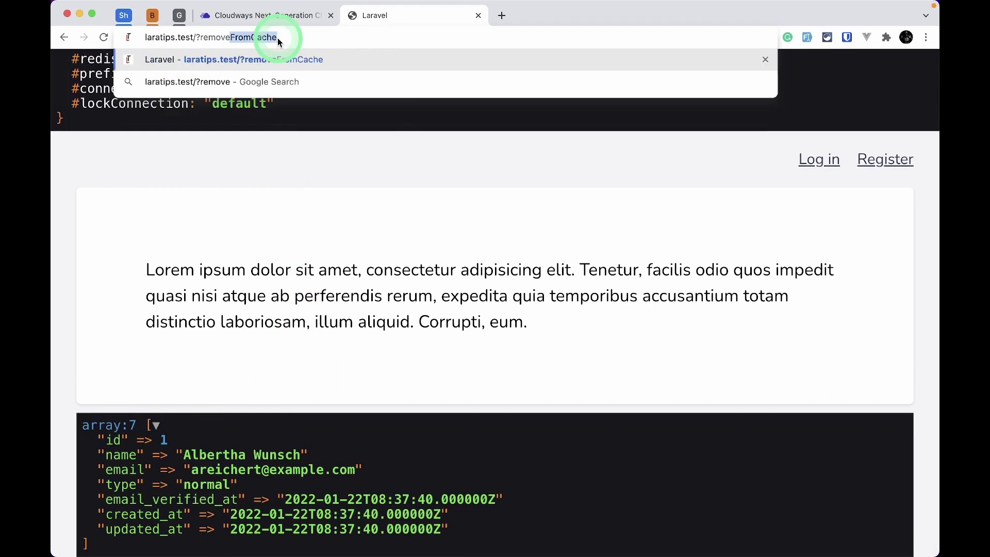
- Load laratips.test/?removeFromCache and confirm the cached user dump reads null
key("Right")
key("Return")
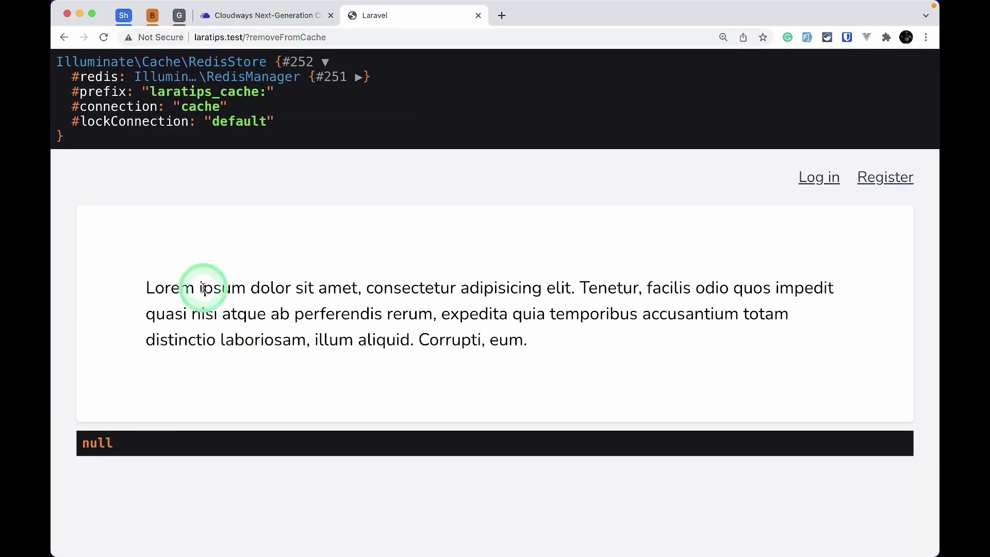
left_click_drag(89, 442, 180, 437)
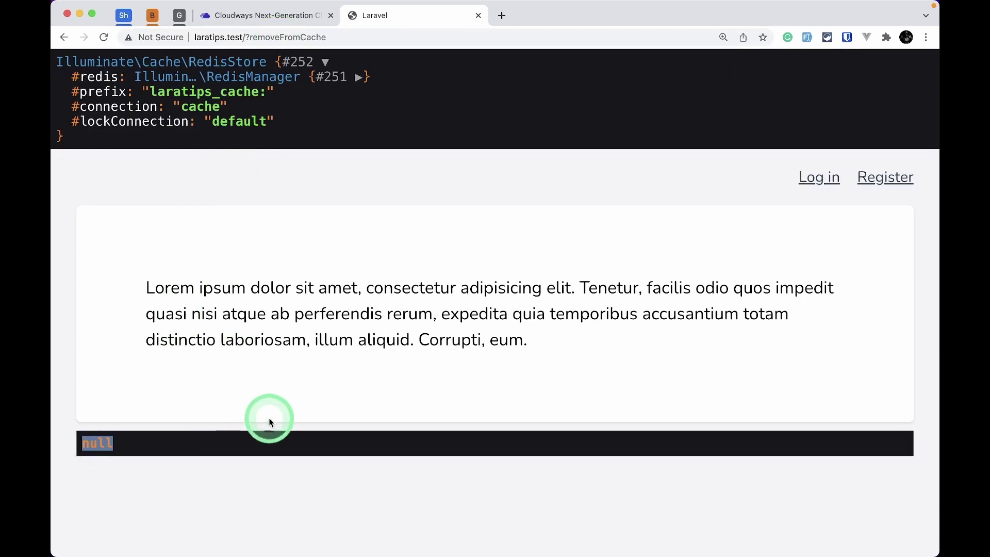
left_click(89, 150)
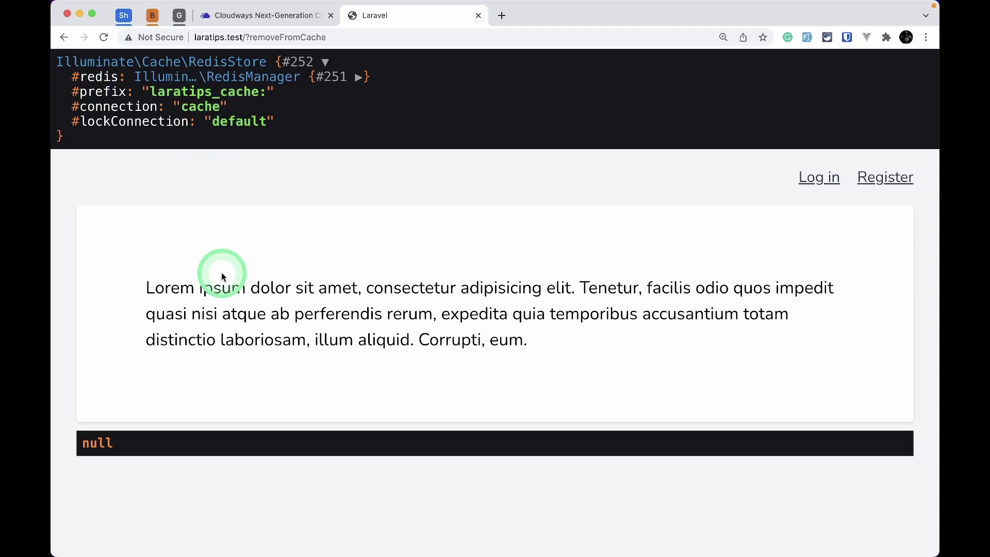
key("ctrl+Right")
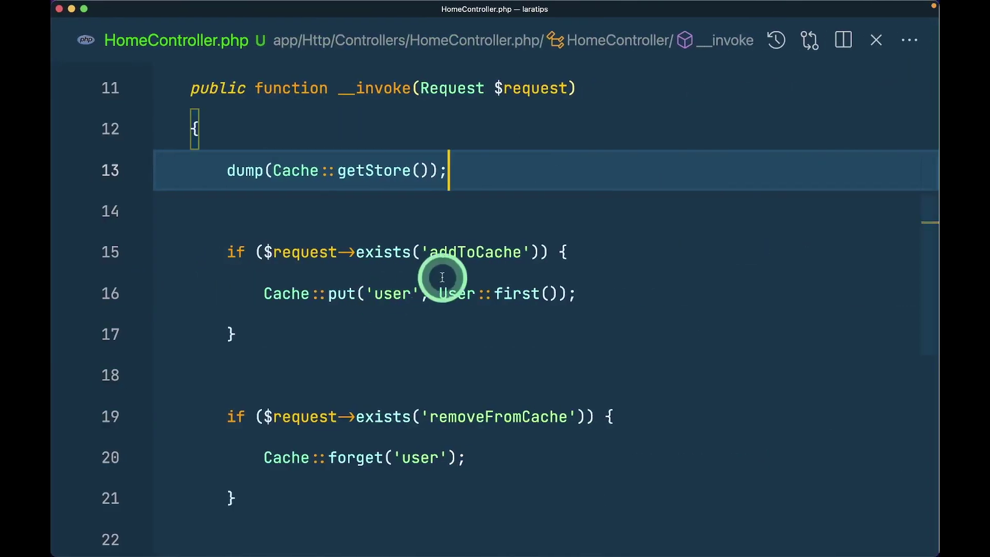
- Show the git push to master in the terminal, then return to the Cloudways settings
mouse_move(461, 283)
key("ctrl+grave")
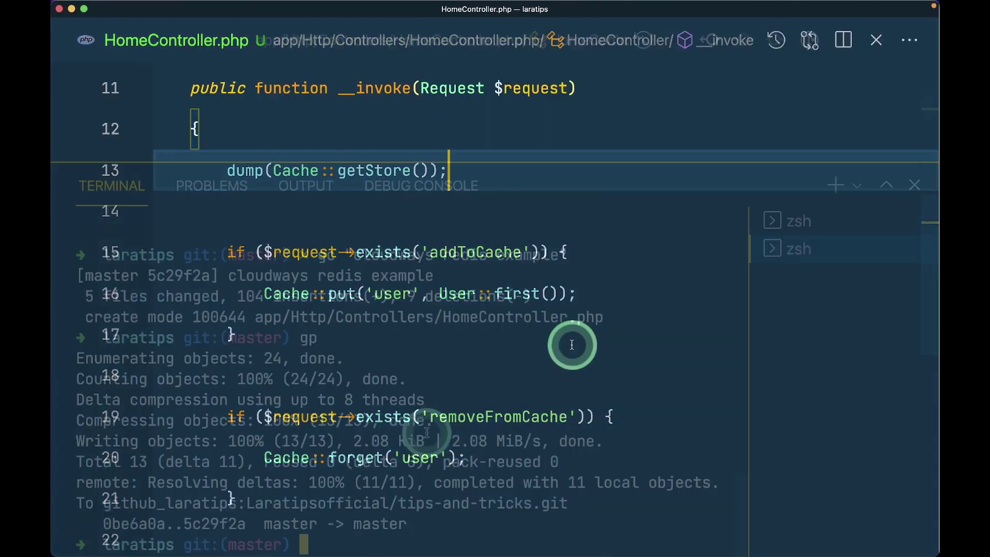
left_click_drag(353, 524, 193, 338)
key("ctrl+Left")
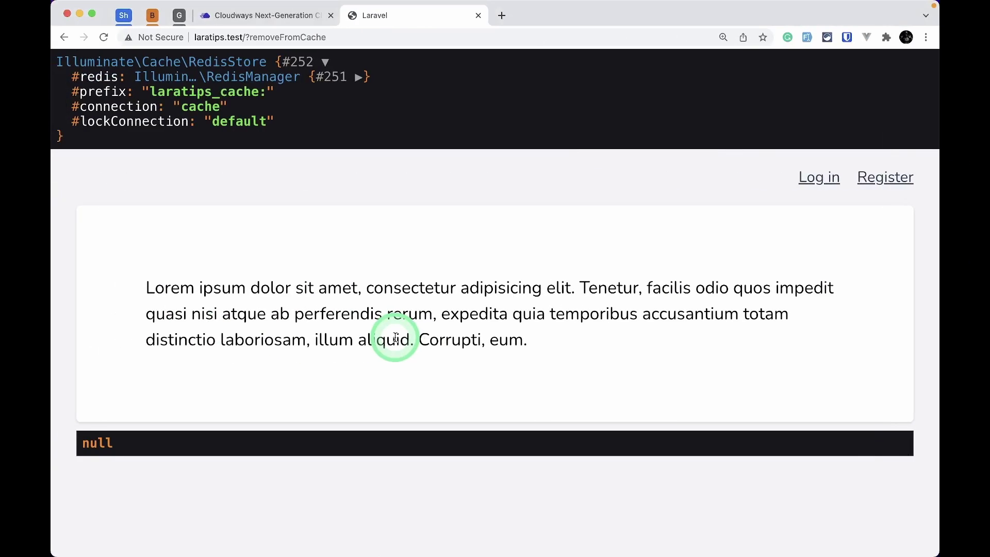
left_click(269, 14)
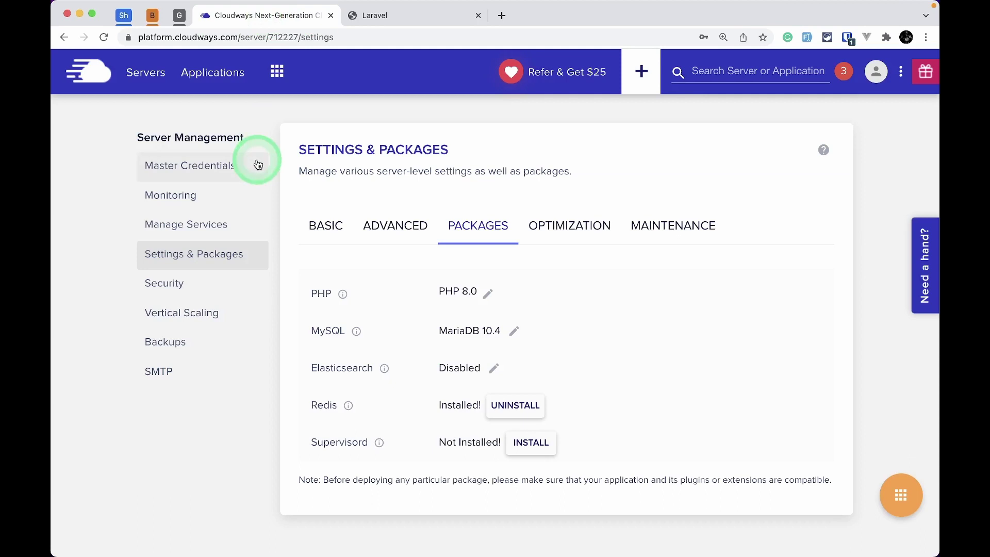
- Git-pull the latest pushed code onto the Cloudways Laravel application
left_click(144, 71)
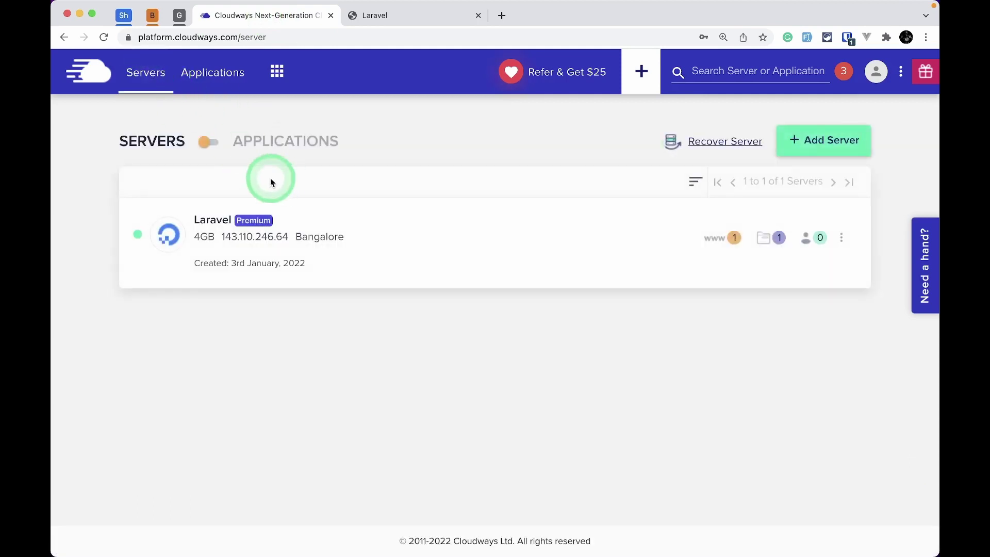
left_click(210, 142)
left_click(155, 233)
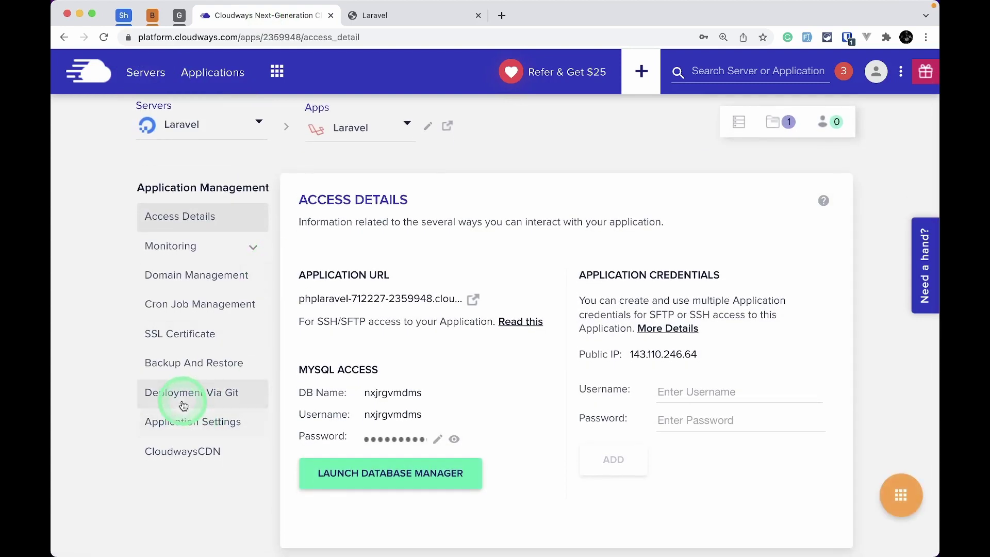
left_click(184, 407)
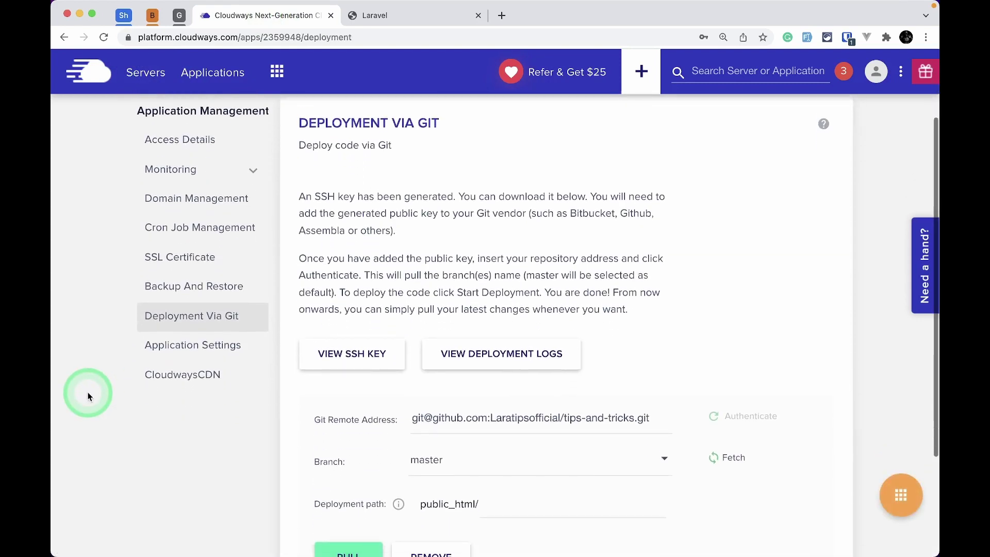
scroll(88, 392, "down", 3)
left_click(349, 411)
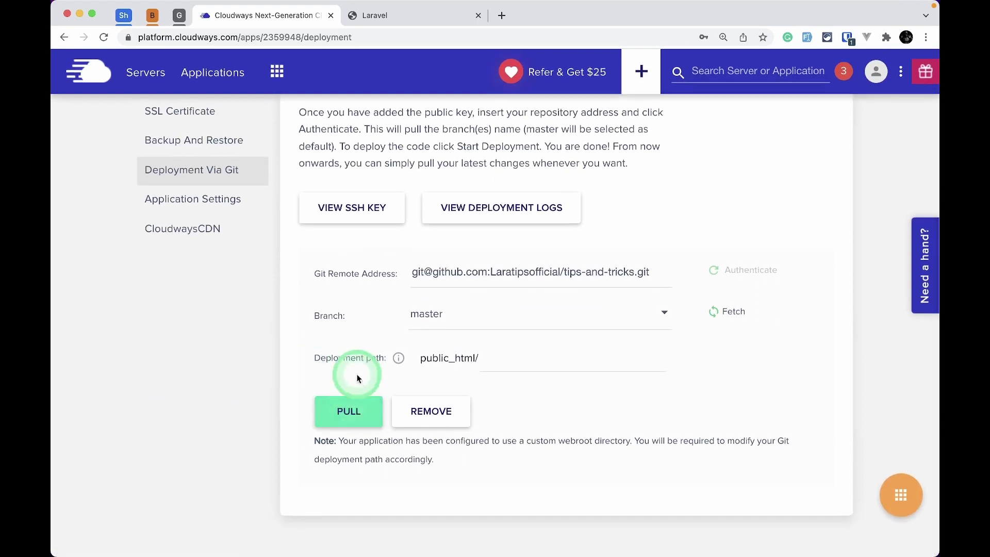
- Open the live Laravel application in a new browser tab
scroll(585, 345, "up", 2)
scroll(585, 344, "up", 2)
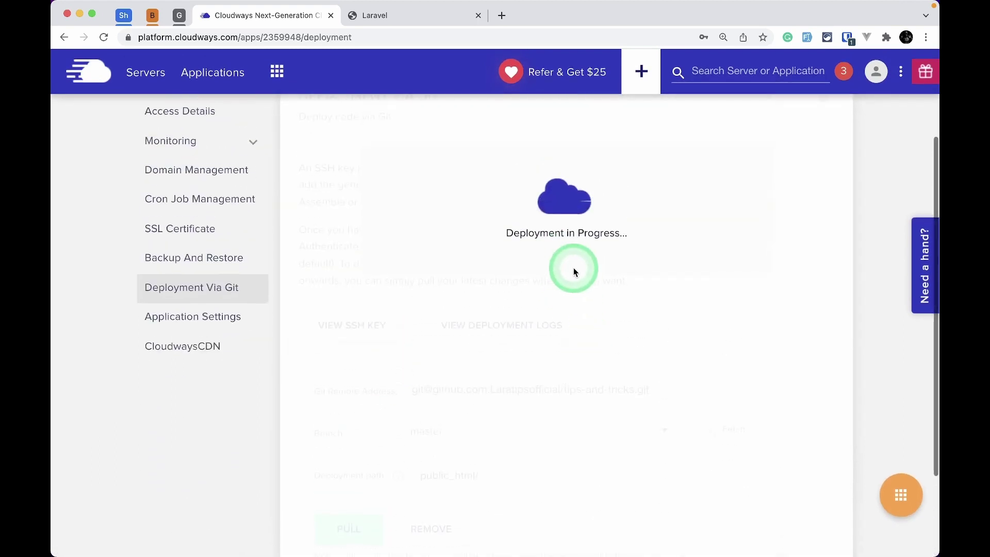
scroll(622, 293, "up", 1)
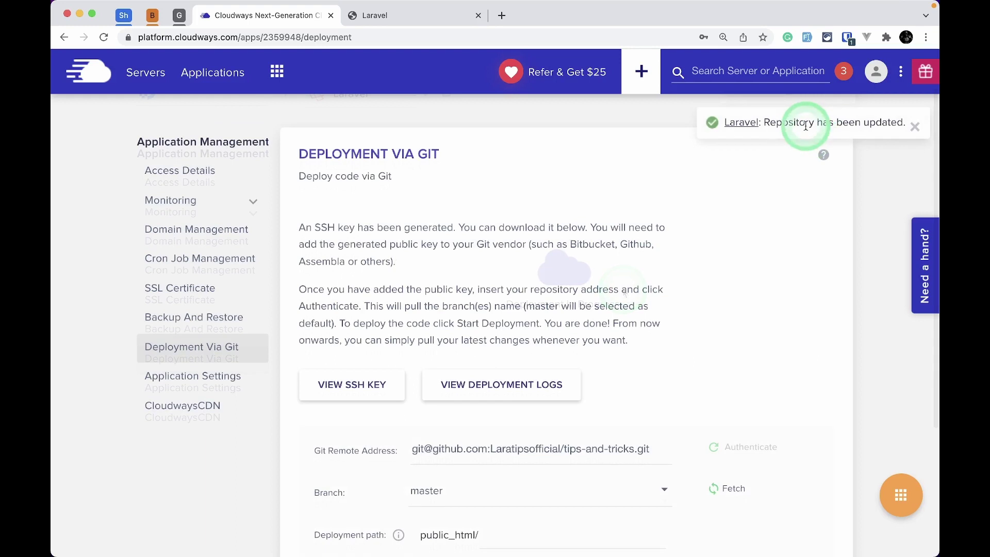
scroll(637, 233, "down", 4)
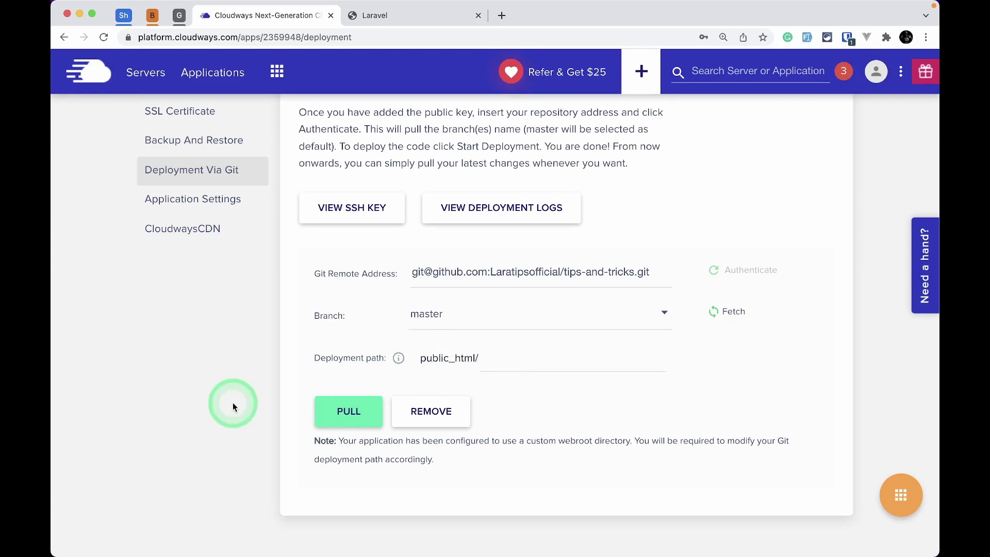
scroll(233, 402, "up", 6)
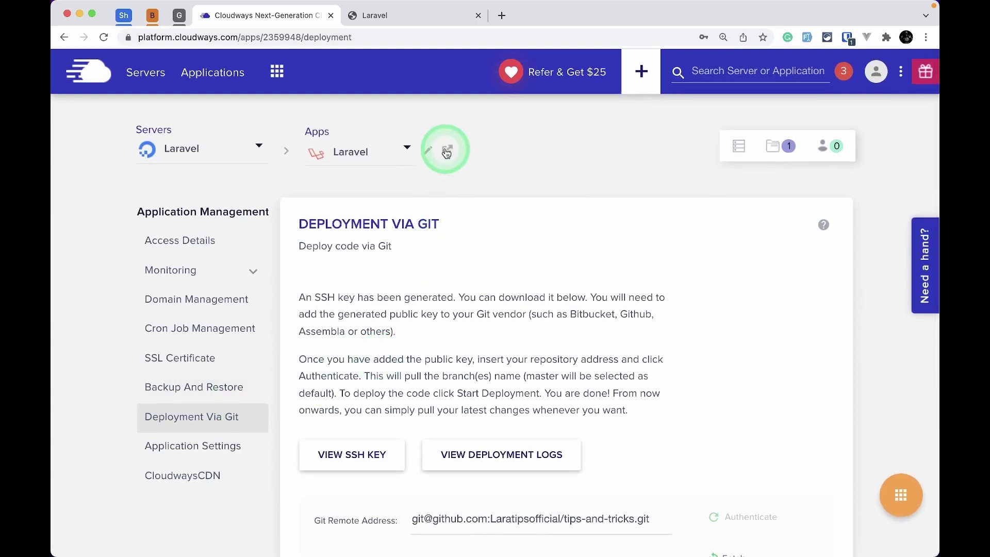
left_click(448, 152)
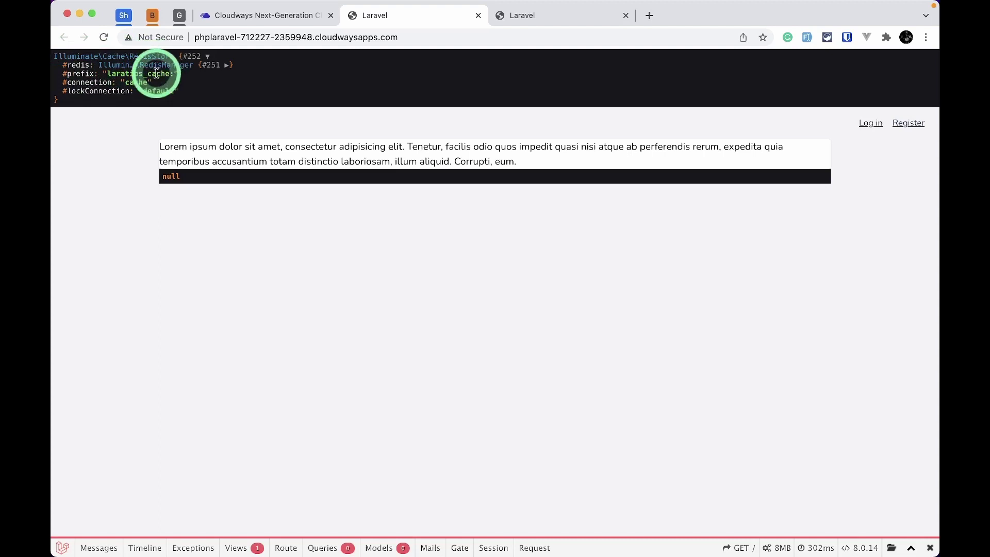
- Zoom the deployed app to read its RedisStore dump and null user, then go to the terminal
key("super+equal")
key("super+equal")
key("super+equal")
key("super+equal")
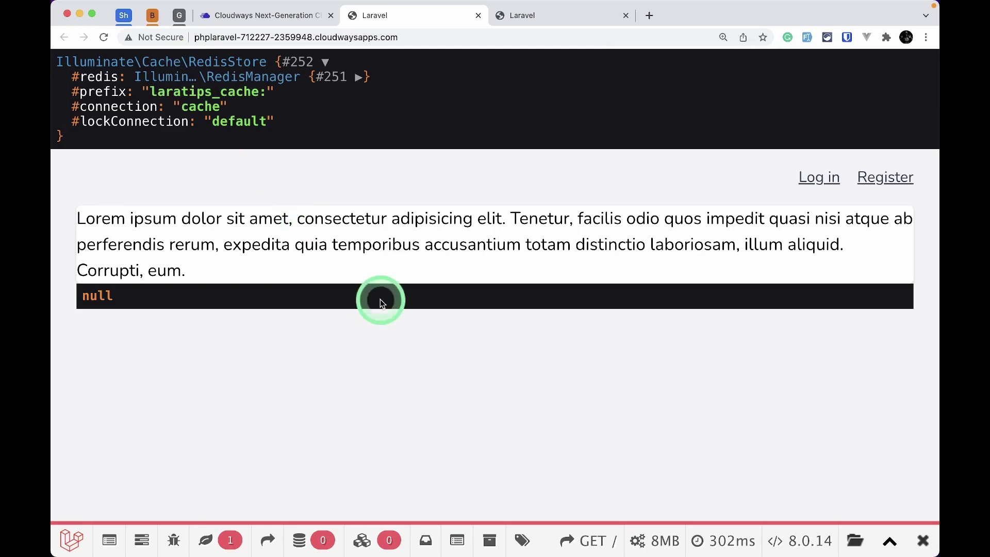
key("ctrl+Right")
- SSH into the cloudways server and list files in applications/nxjrgvmdms/public_html
type("ss")
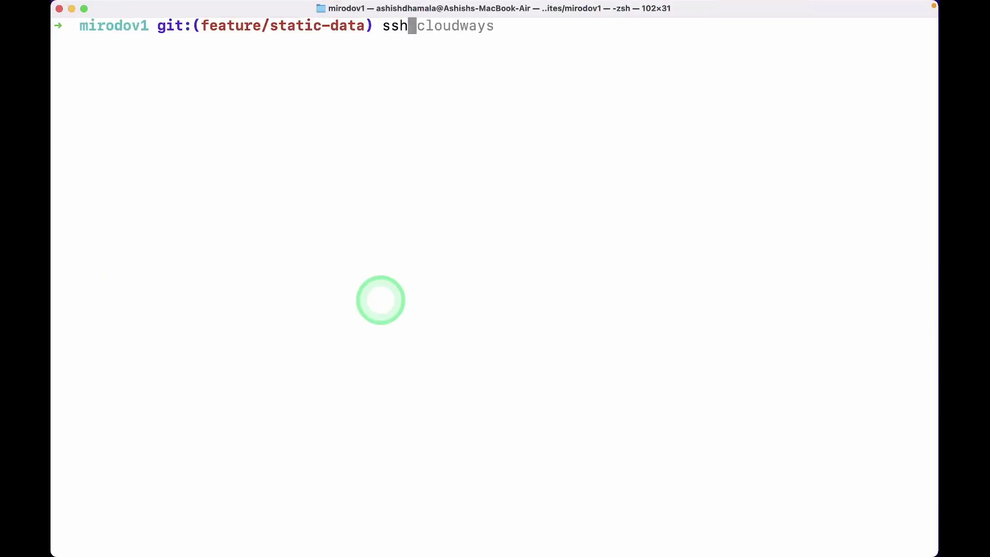
type("h")
key("Right")
key("Return")
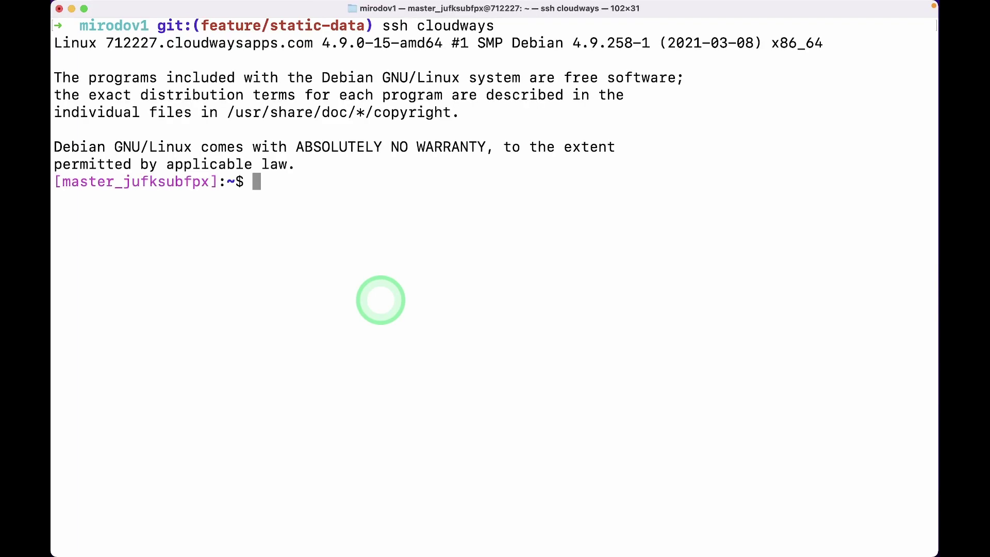
type("cd ap")
key("Tab")
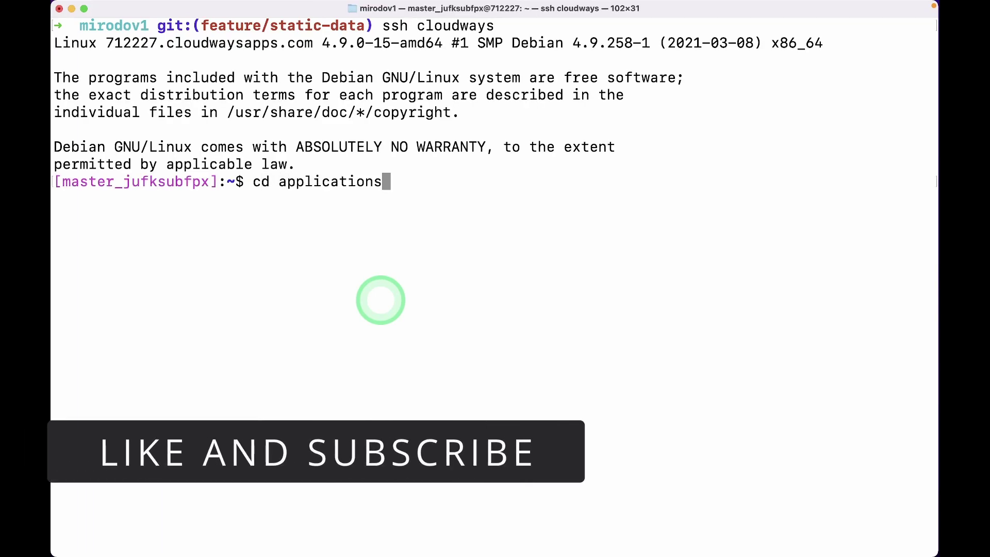
key("Tab")
key("Tab")
key("Tab")
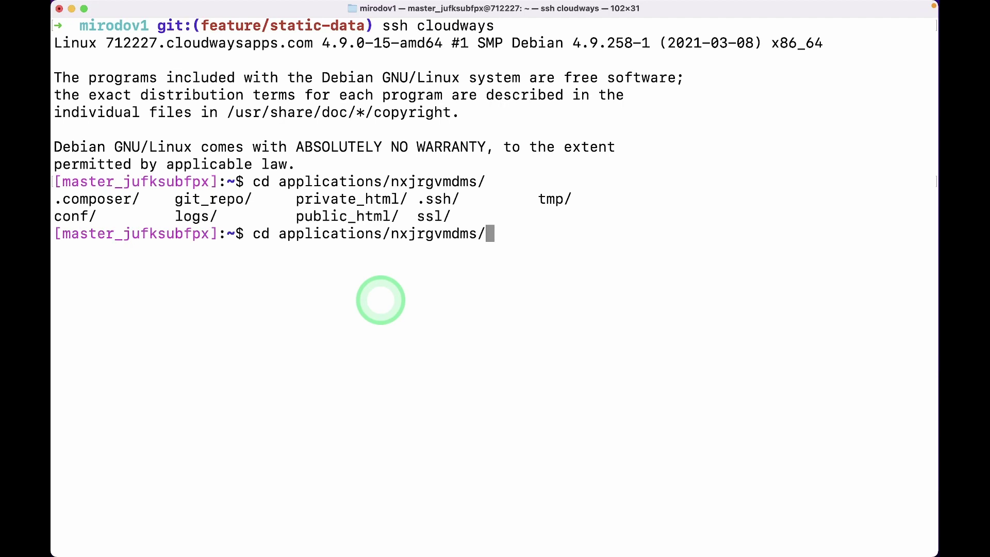
type("pub")
key("Tab")
key("Return")
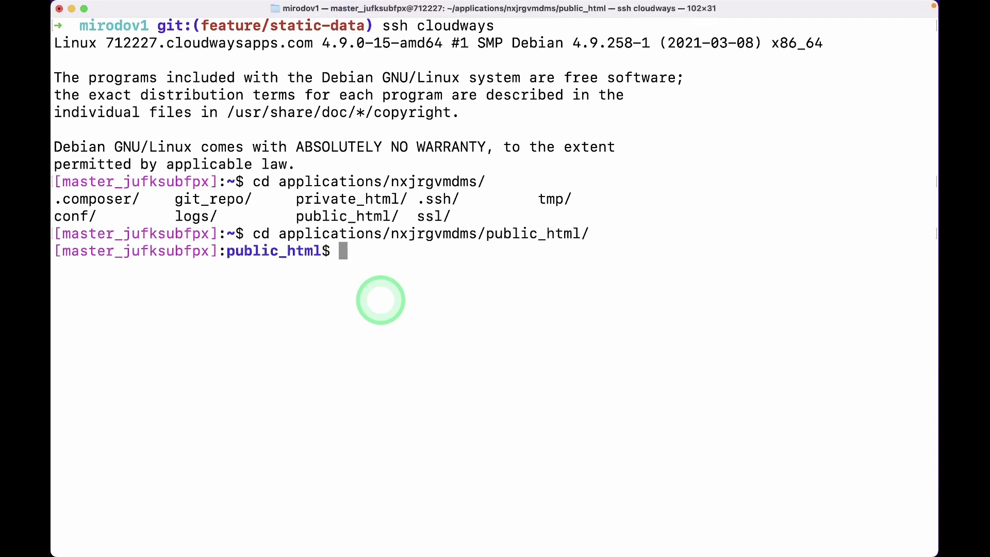
type("ls")
key("Return")
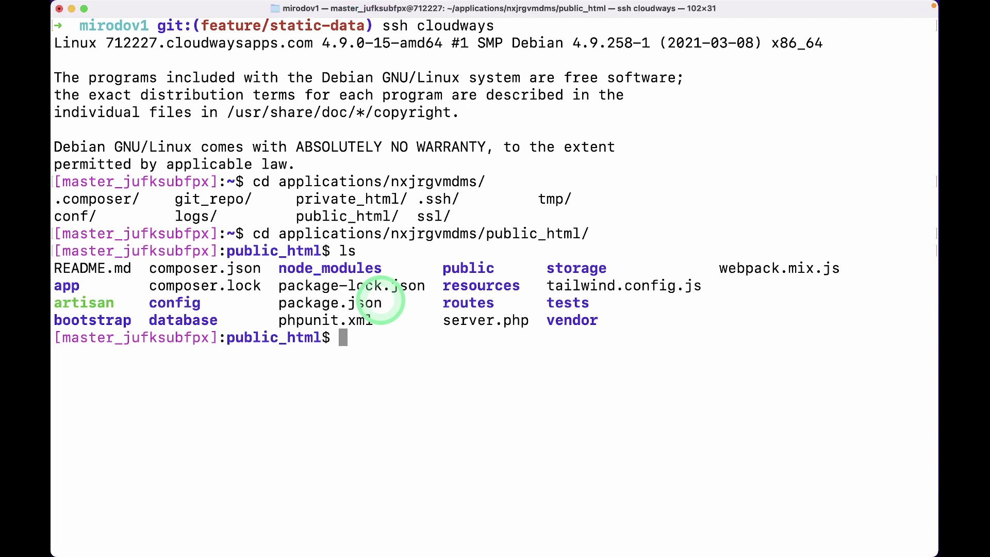
- View the server's .env in vi to confirm CACHE_DRIVER=redis, then quit
type("vi .env")
key("Return")
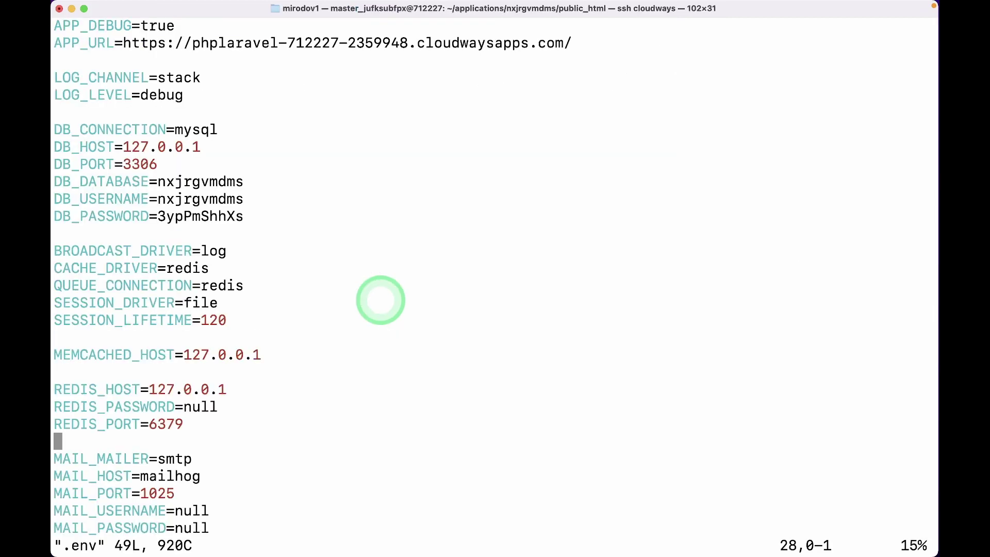
key("Up")
key("Up")
key("Up")
key("Up")
key("Up")
key("Up")
key("Up")
key("Up")
key("Up")
key("Up")
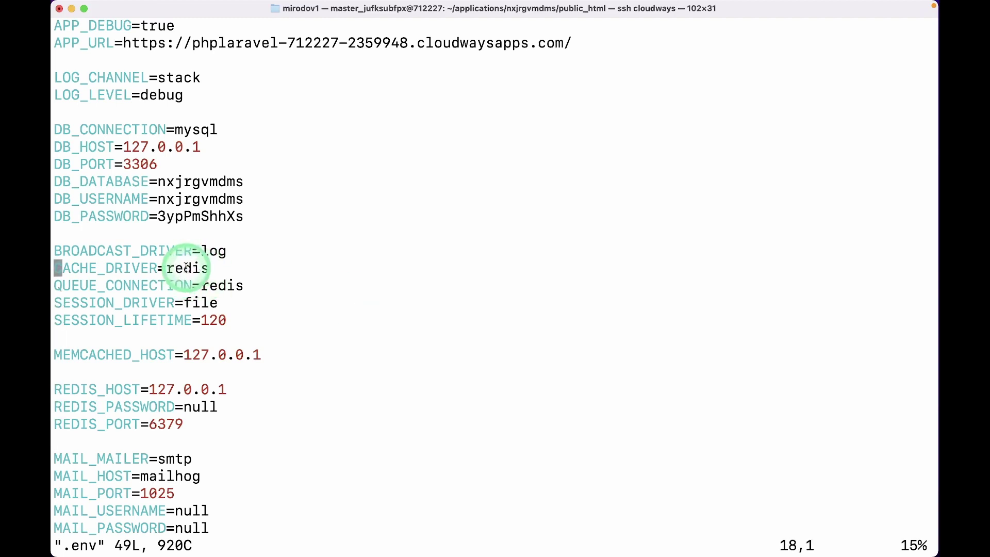
type(":q")
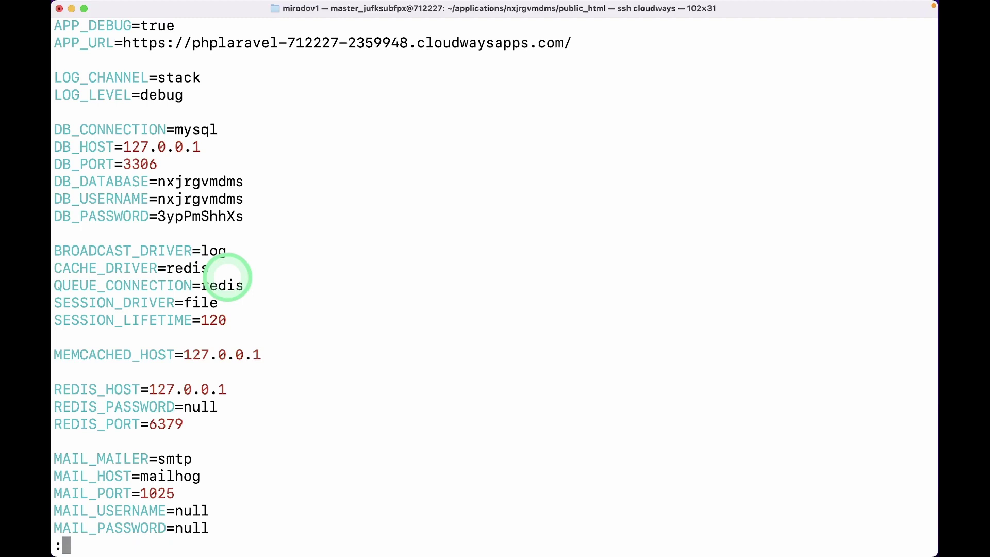
key("Return")
key("super+Tab")
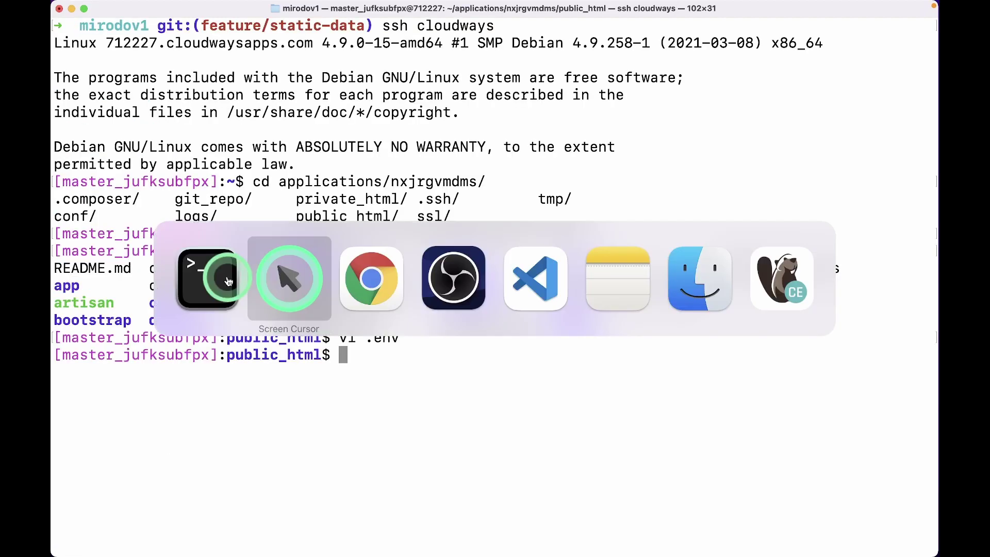
- Load the deployed app with ?addToCache and check the cached user's details
left_click(373, 291)
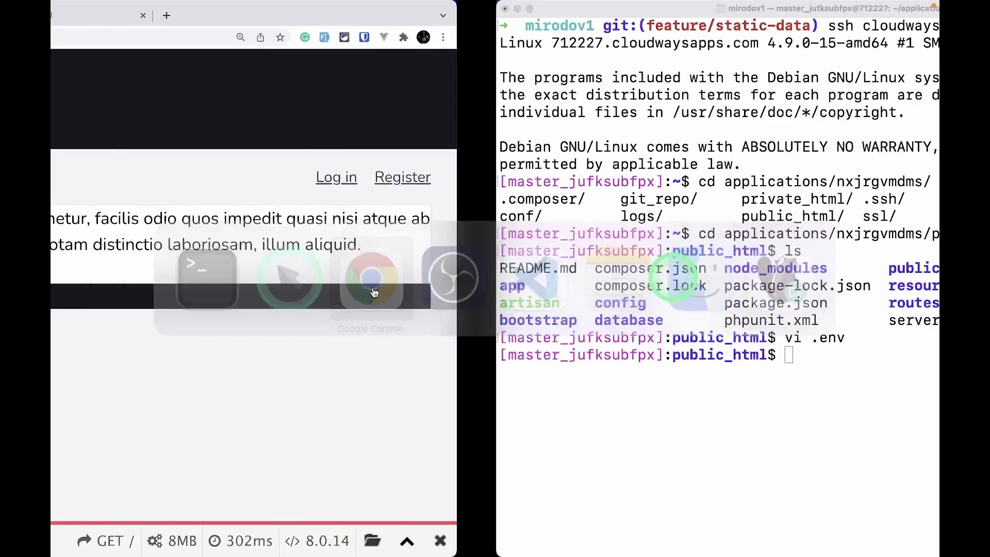
left_click(421, 39)
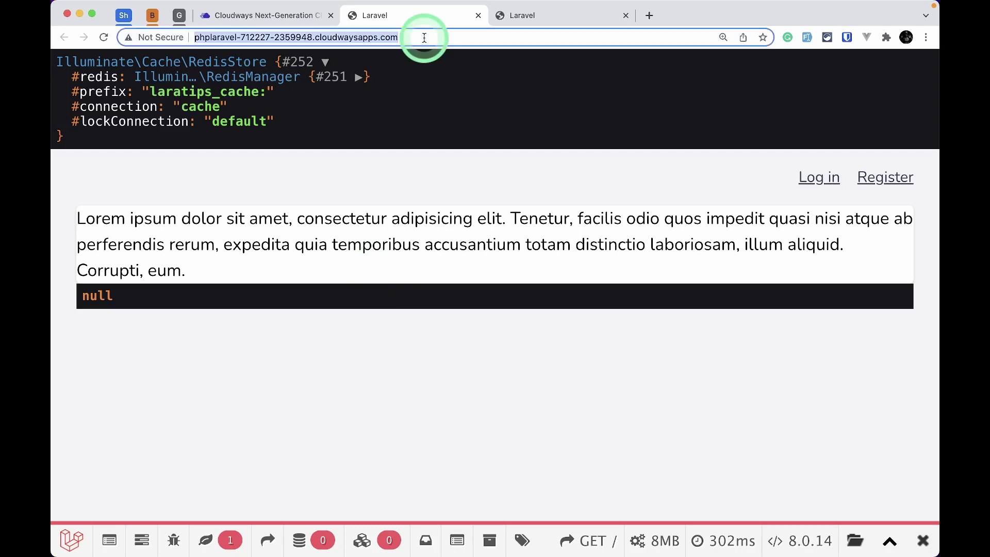
key("Right")
type("?addToCache")
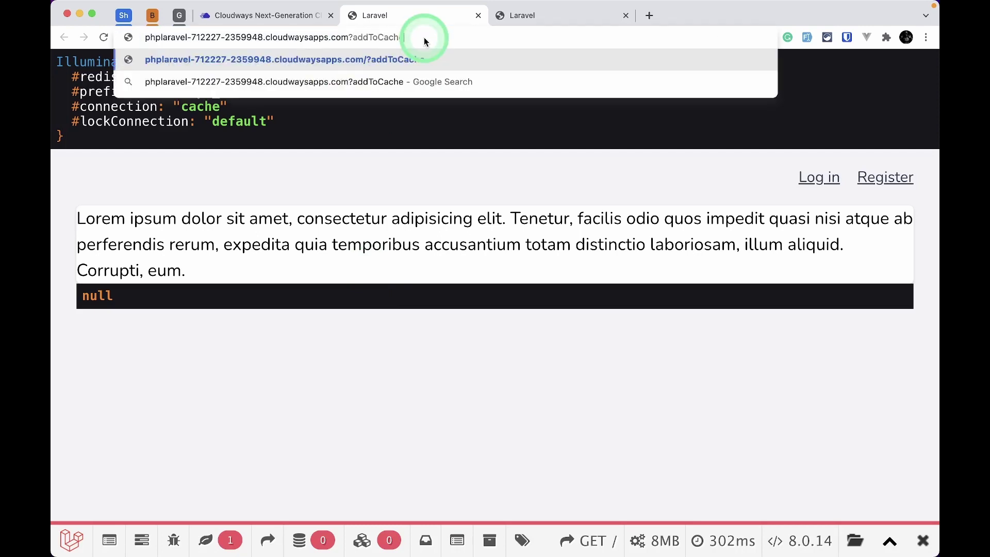
key("Return")
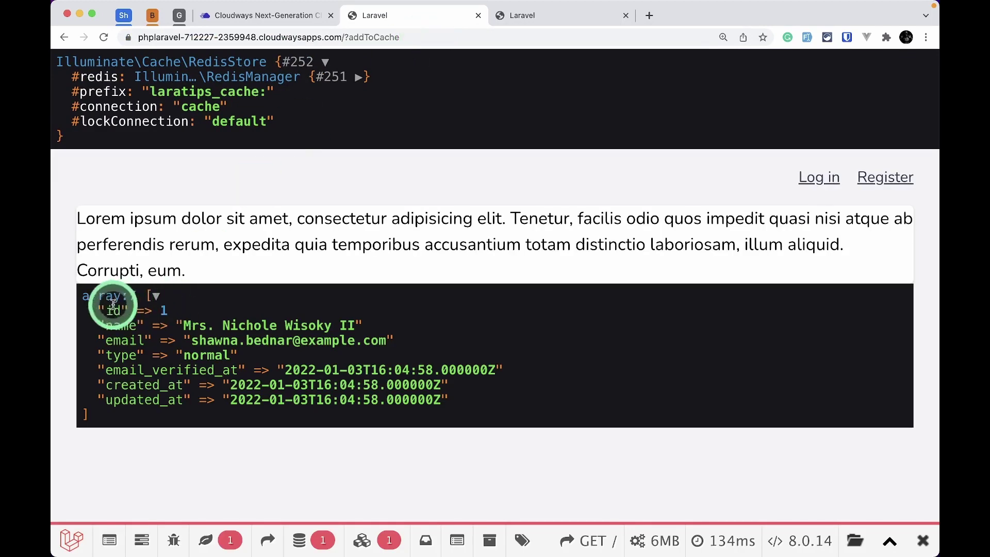
left_click_drag(113, 304, 428, 390)
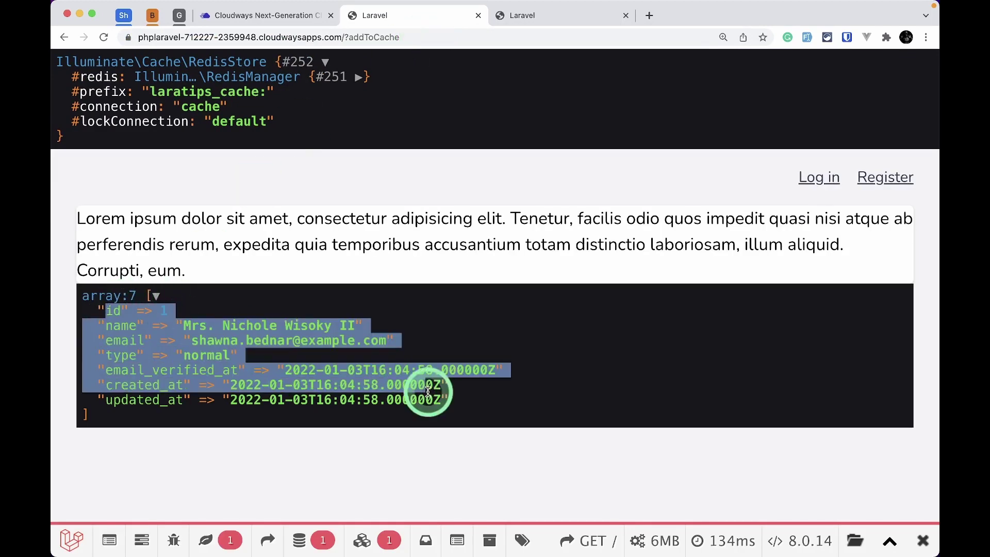
- Replace the query with ?removeFromCache and confirm the cache dump shows null
double_click(366, 37)
type("removeFromCache")
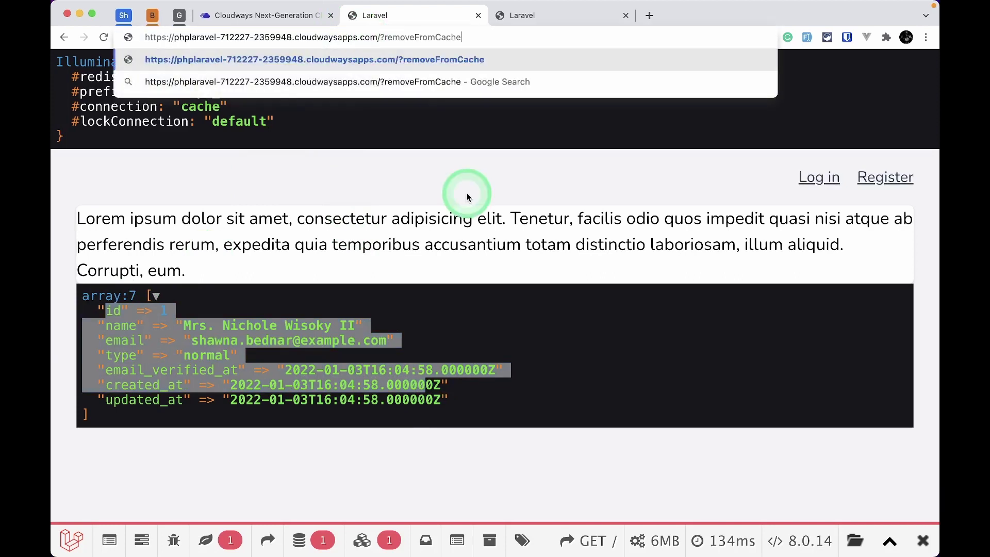
key("Return")
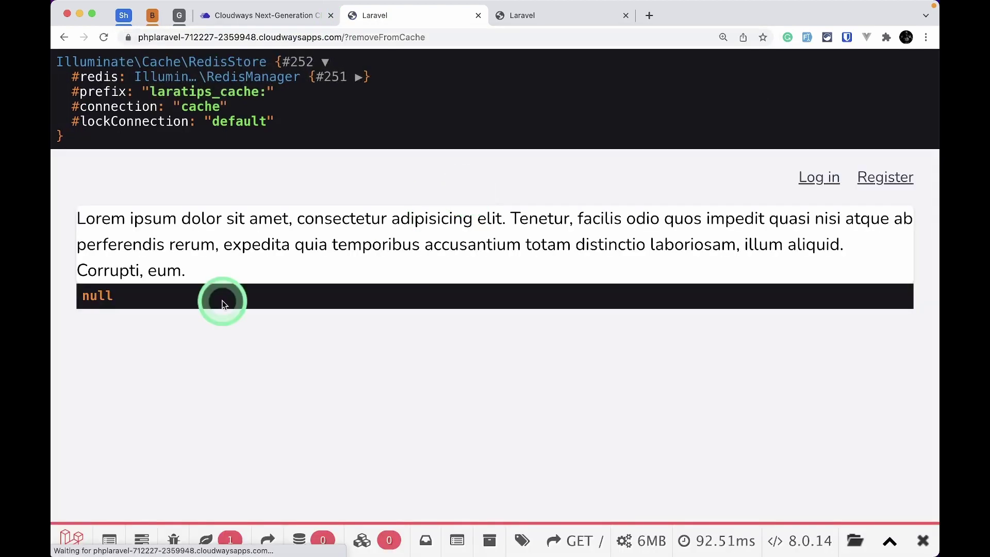
double_click(94, 295)
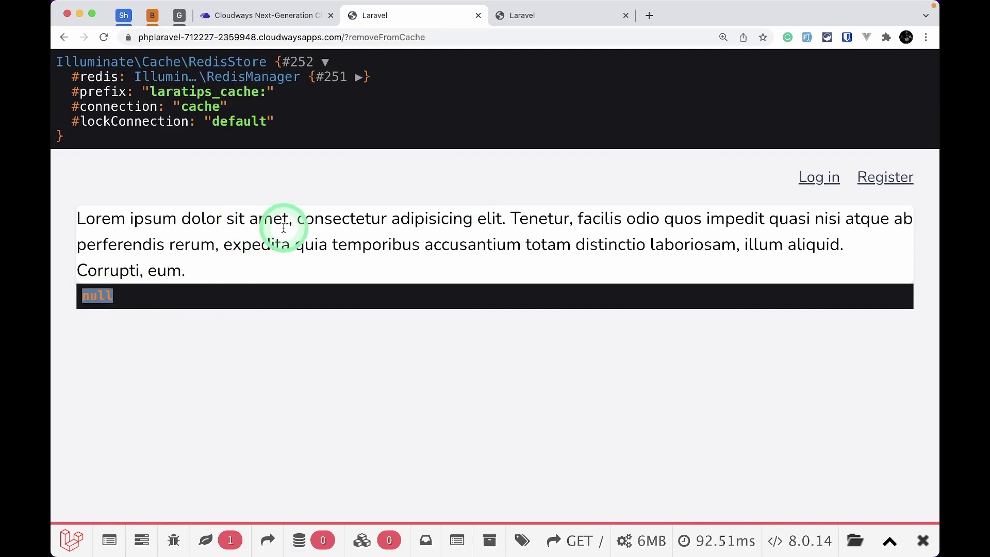
left_click(265, 15)
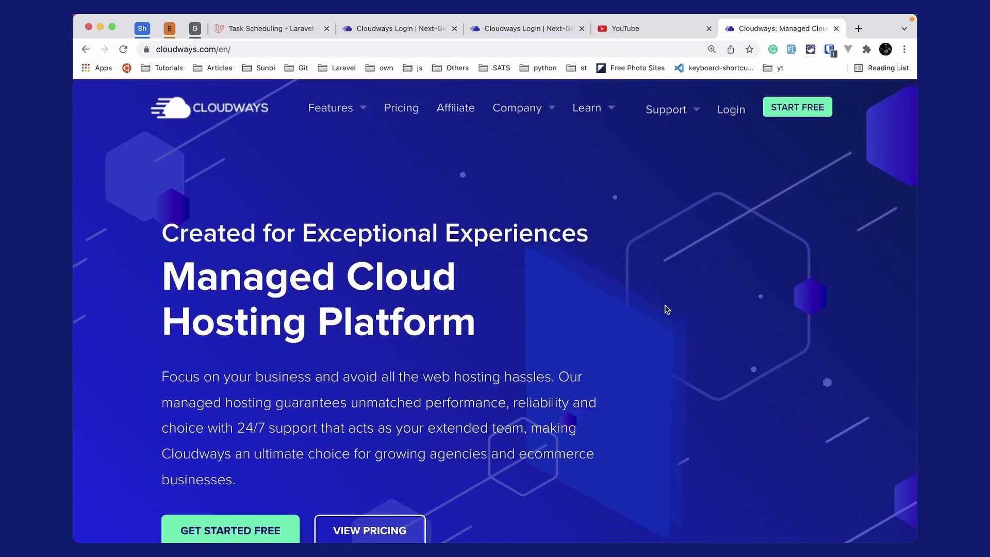
- Scroll the cloudways.com homepage down to the Innovative Platform Built to Empower Teams section
scroll(682, 374, "down", 3)
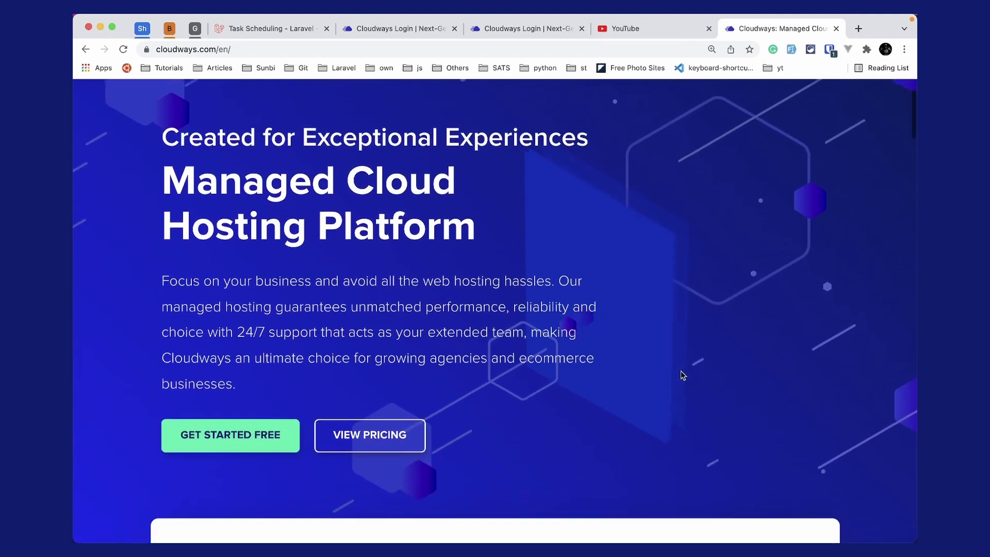
scroll(682, 374, "down", 10)
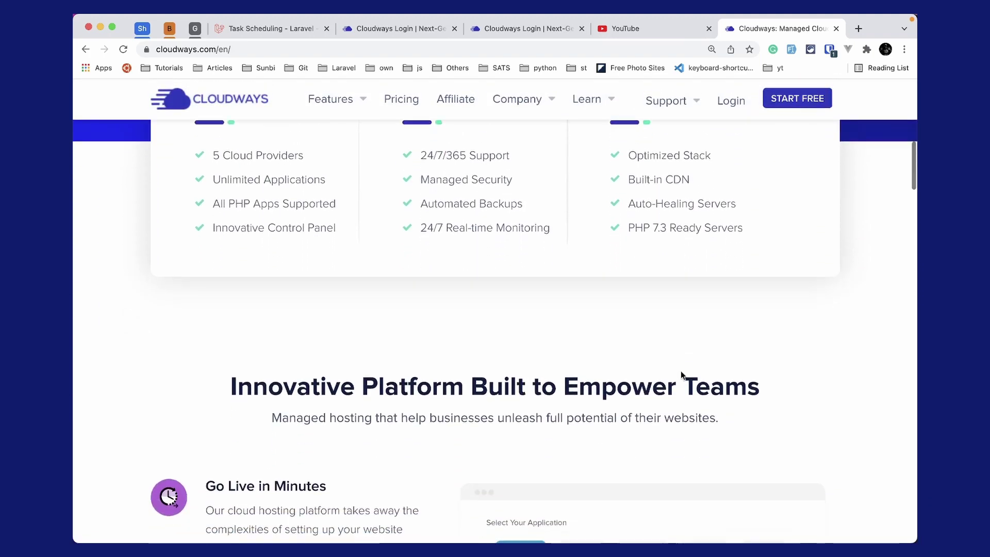
scroll(681, 373, "down", 5)
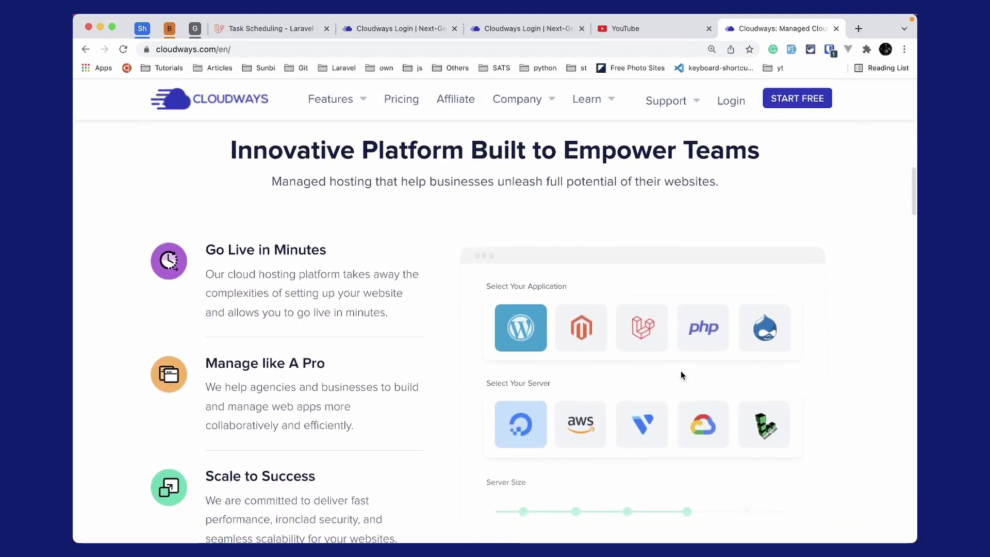
scroll(680, 375, "down", 3)
scroll(680, 375, "up", 3)
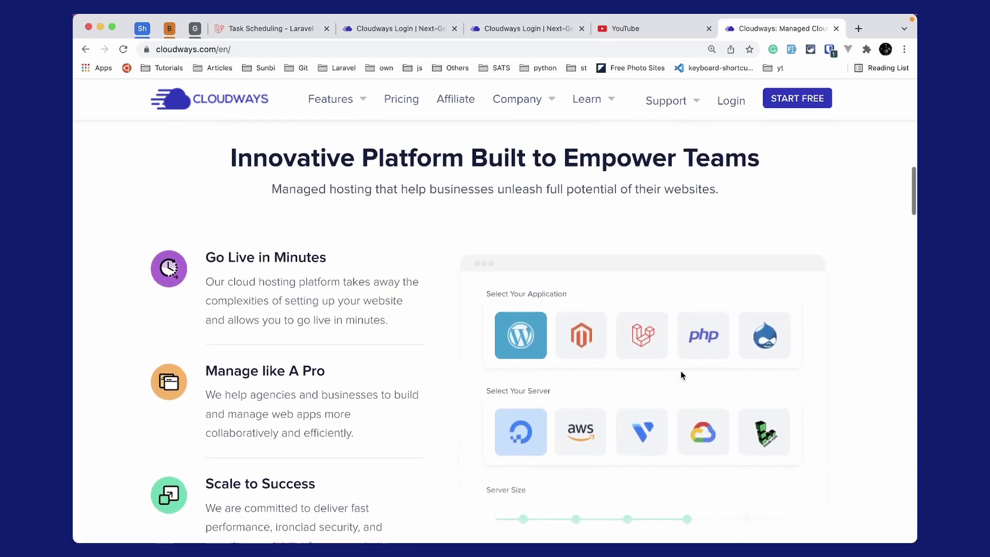
scroll(680, 375, "down", 1)
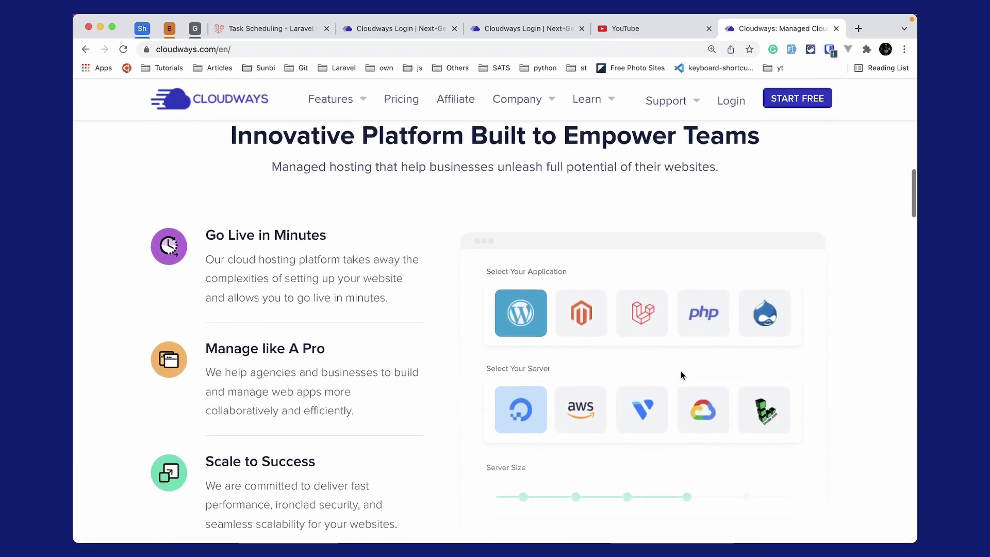